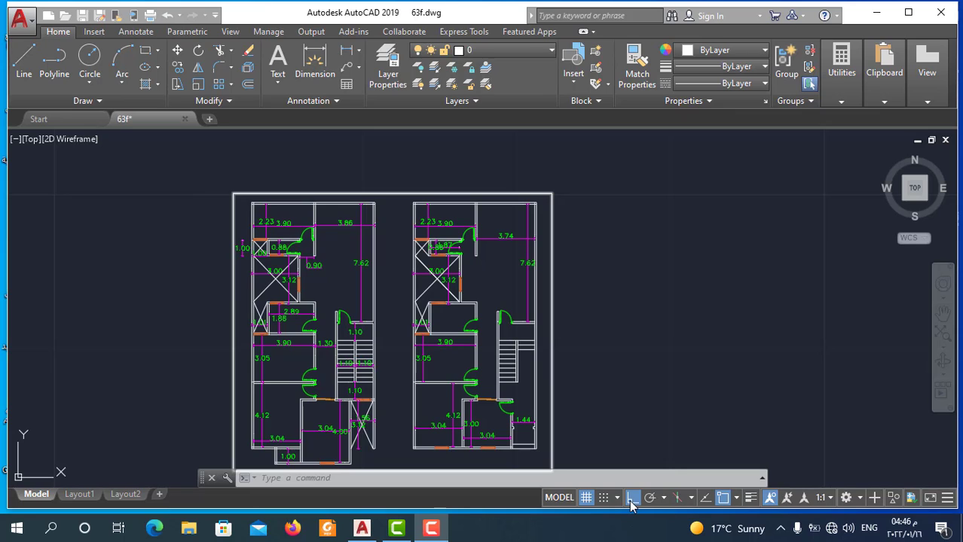
- Zoom out and pan slightly so both bordered floor plans sit smaller near the centre
{"action": "scroll", "coordinate": [572, 197], "scroll_direction": "down", "scroll_amount": 2}
{"action": "scroll", "coordinate": [581, 300], "scroll_direction": "up", "scroll_amount": 2}
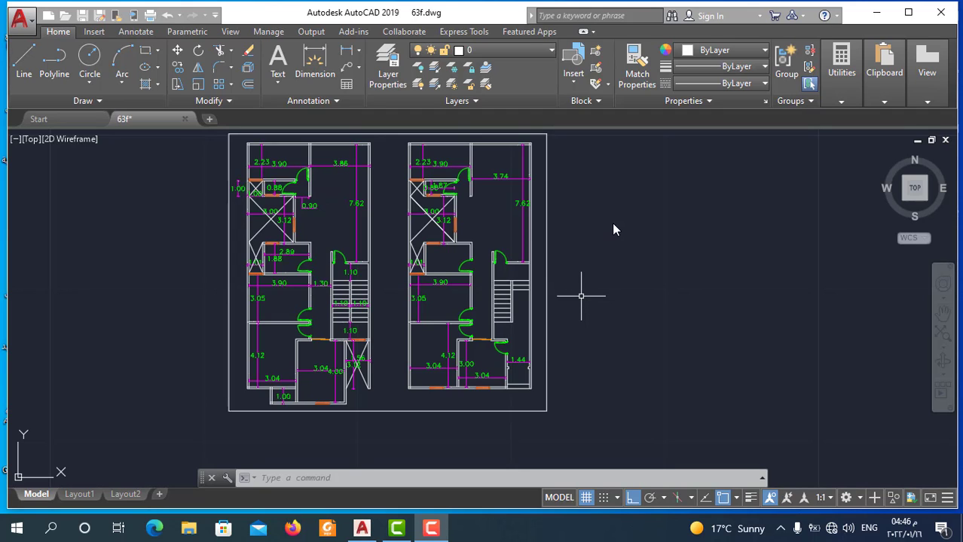
{"action": "scroll", "coordinate": [651, 281], "scroll_direction": "down", "scroll_amount": 2}
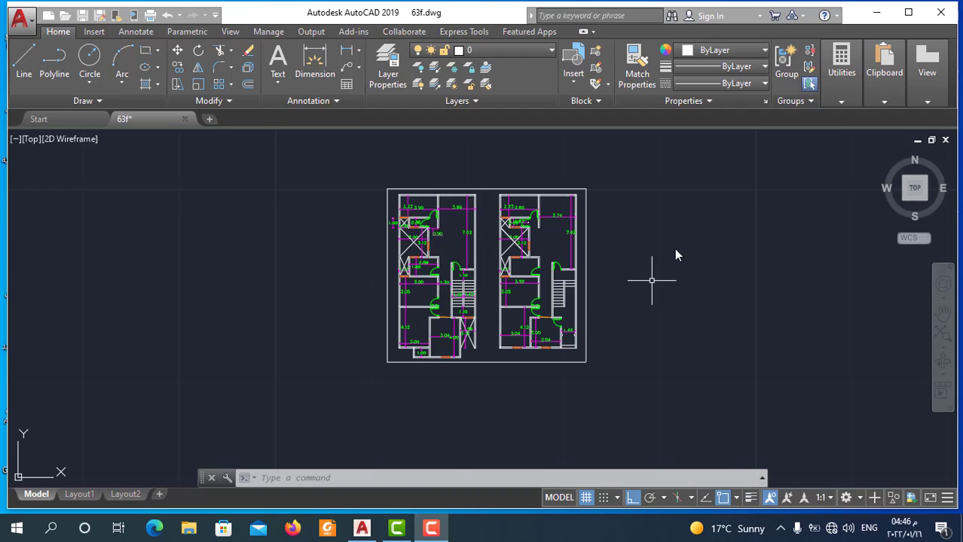
{"action": "middle_click_drag", "start_coordinate": [694, 290], "coordinate": [668, 291]}
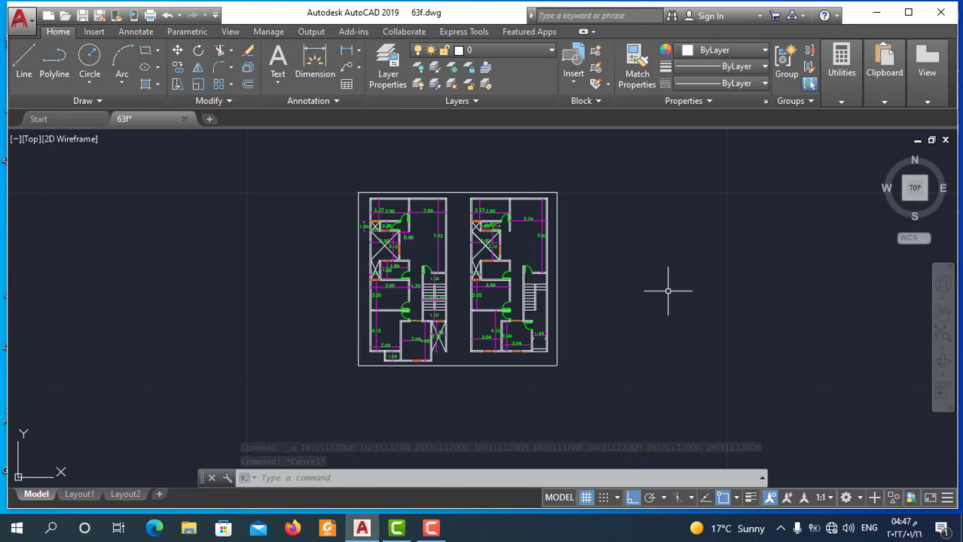
{"action": "key", "text": "ctrl+p"}
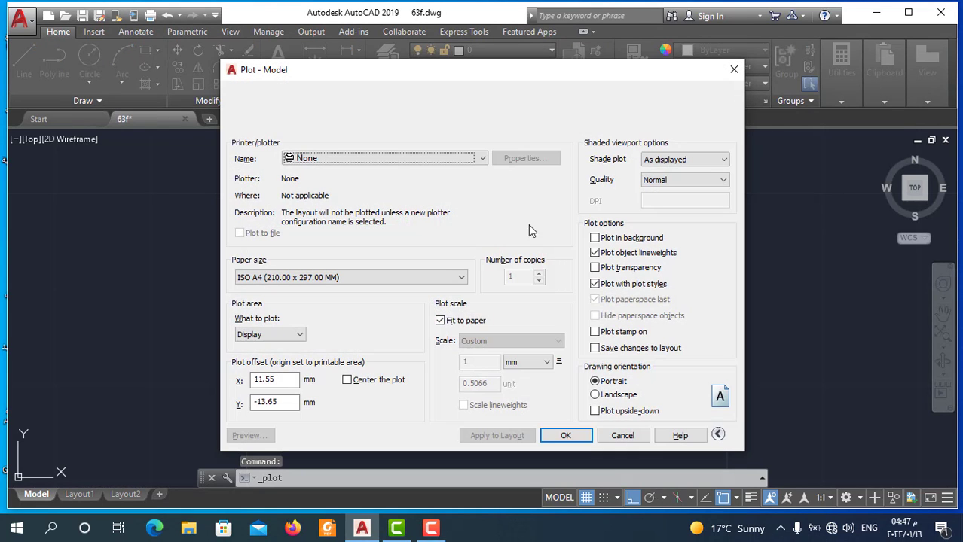
{"action": "left_click", "coordinate": [733, 69]}
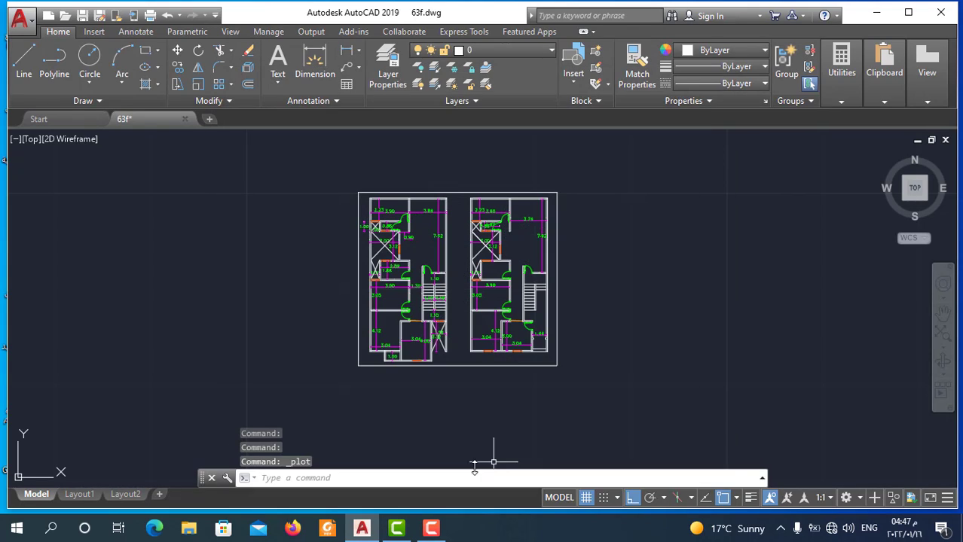
{"action": "left_click", "coordinate": [15, 31]}
{"action": "left_click", "coordinate": [18, 29]}
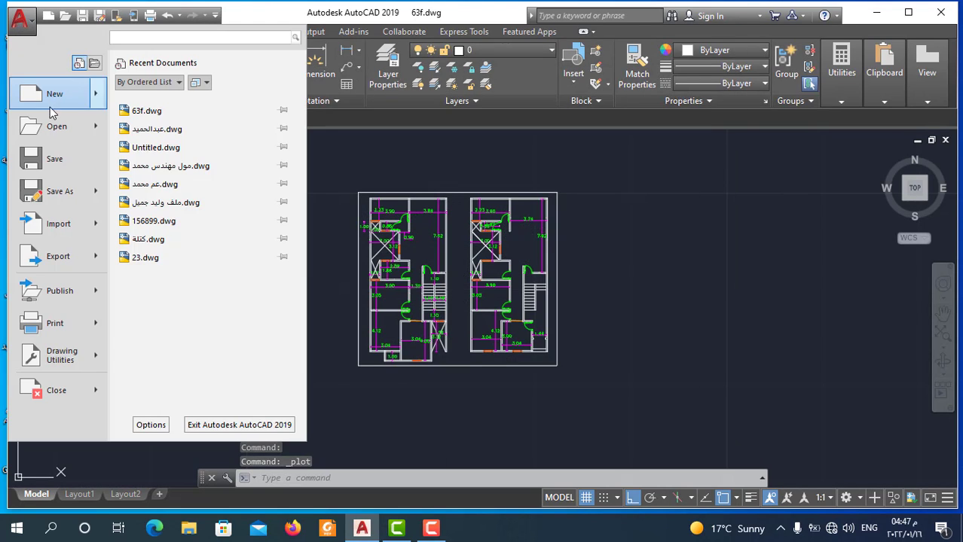
{"action": "mouse_move", "coordinate": [54, 323]}
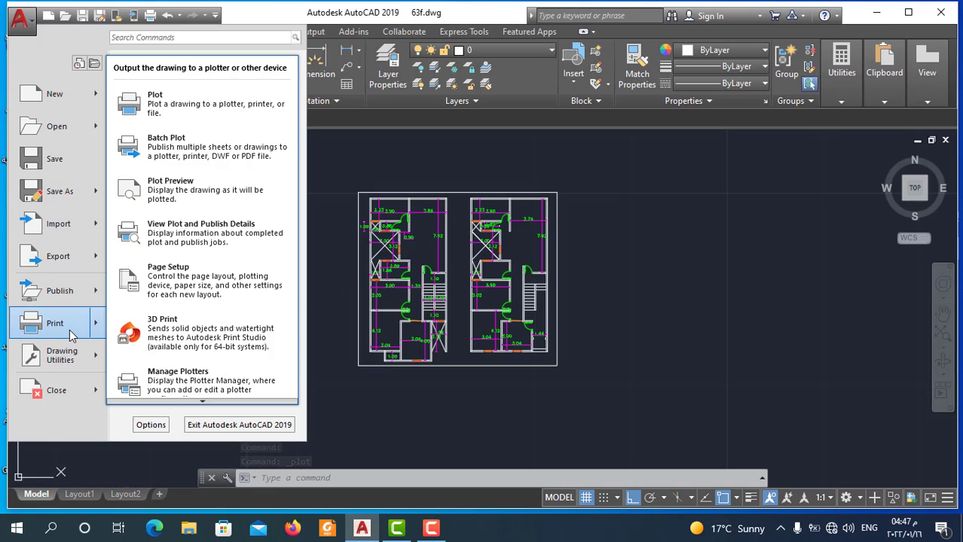
{"action": "left_click", "coordinate": [213, 106]}
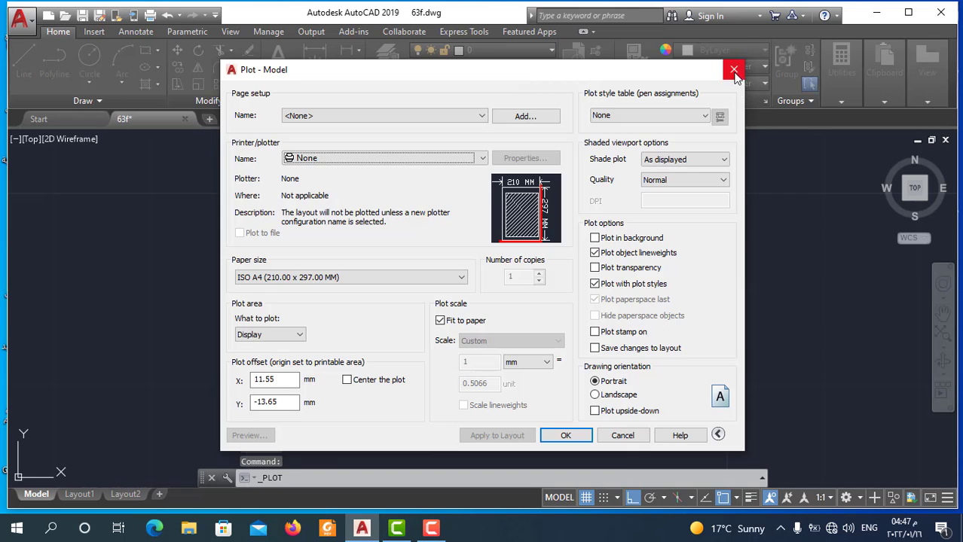
{"action": "left_click", "coordinate": [734, 70]}
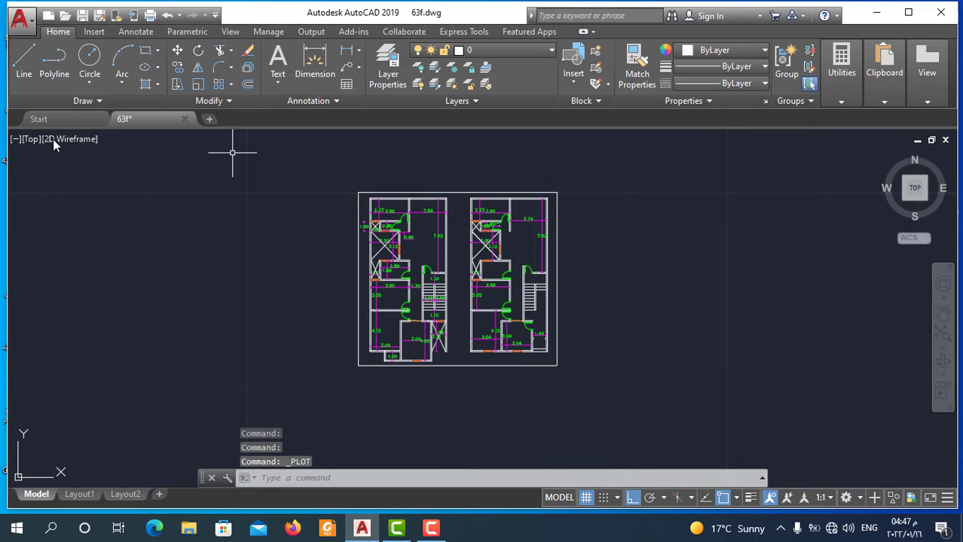
- Plot with the <Previous plot> setup to AutoCAD PDF (General Documentation), ANSI expand E paper, fit to paper
{"action": "left_click", "coordinate": [151, 17]}
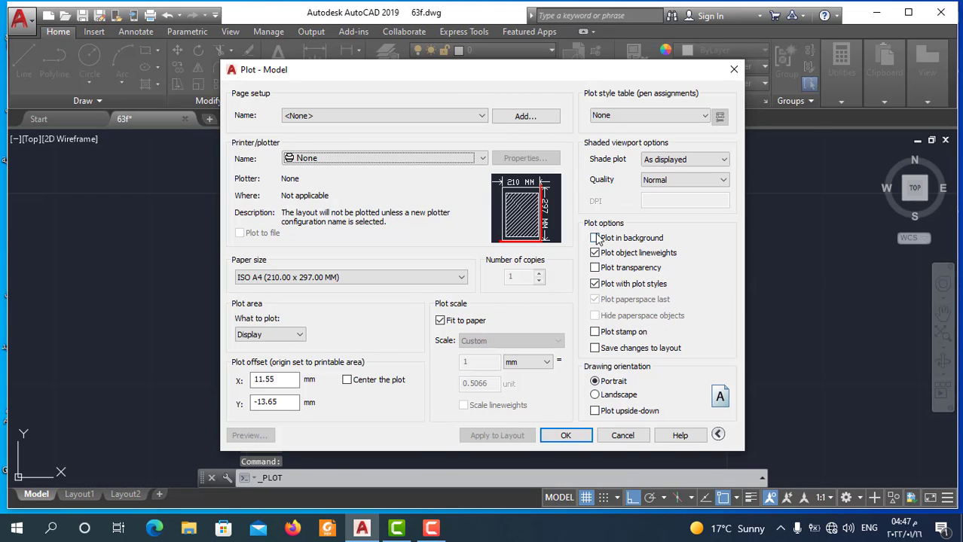
{"action": "left_click", "coordinate": [424, 116]}
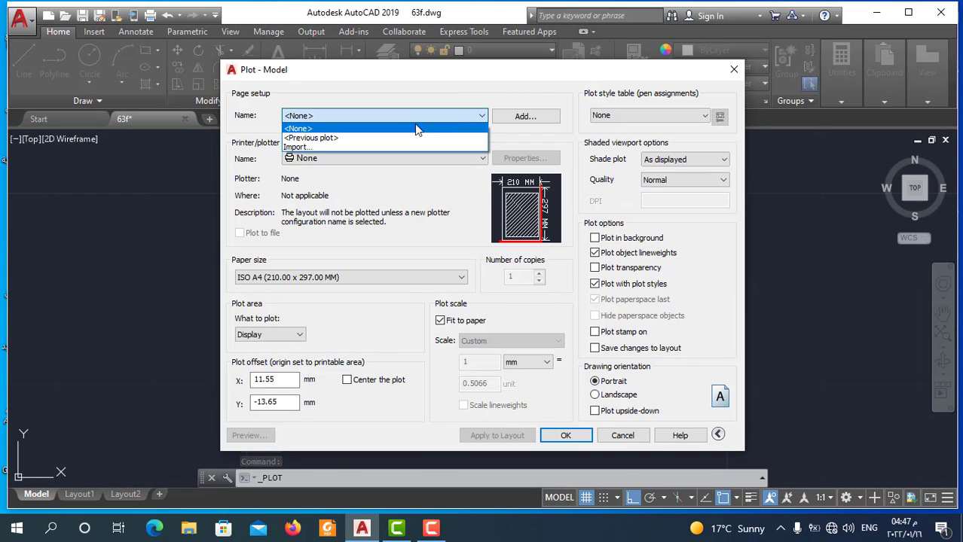
{"action": "left_click", "coordinate": [401, 139]}
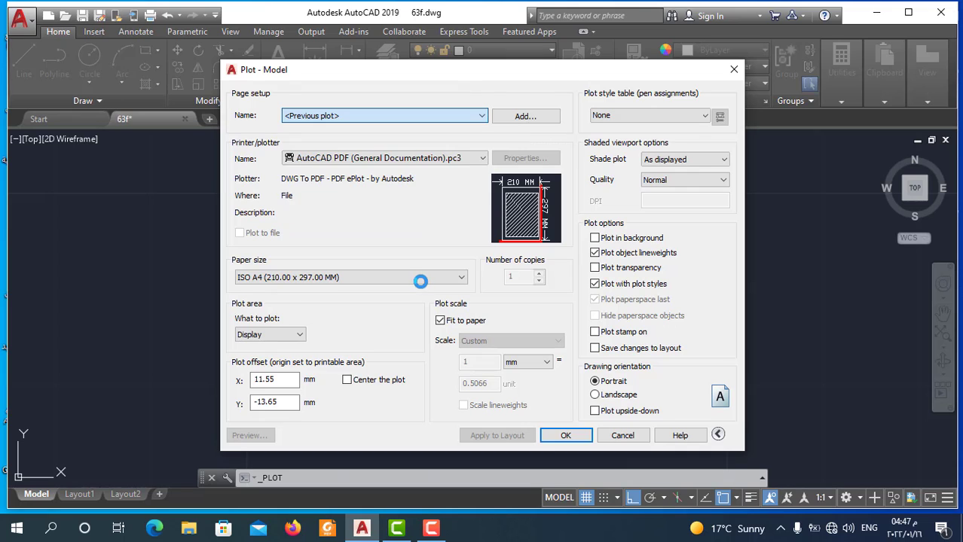
{"action": "left_click", "coordinate": [417, 160]}
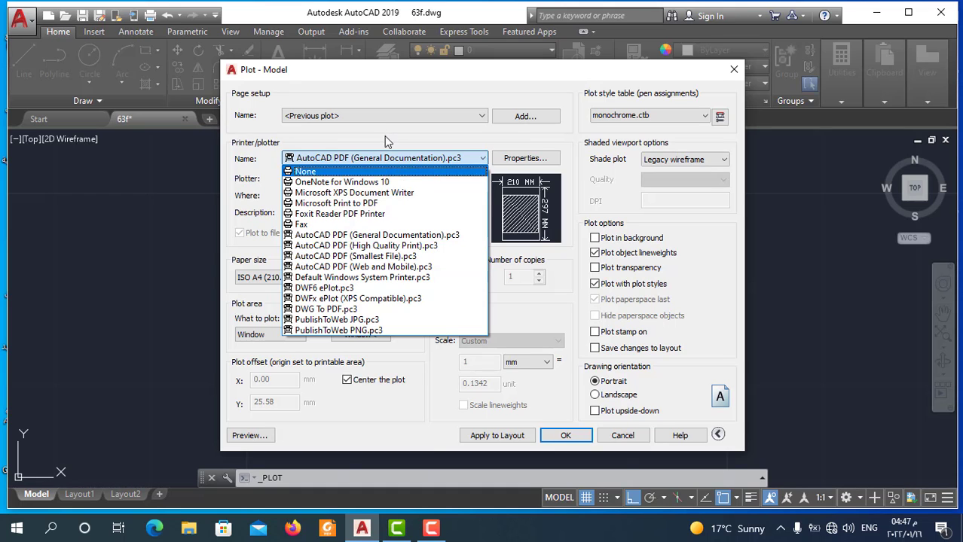
{"action": "left_click", "coordinate": [385, 136]}
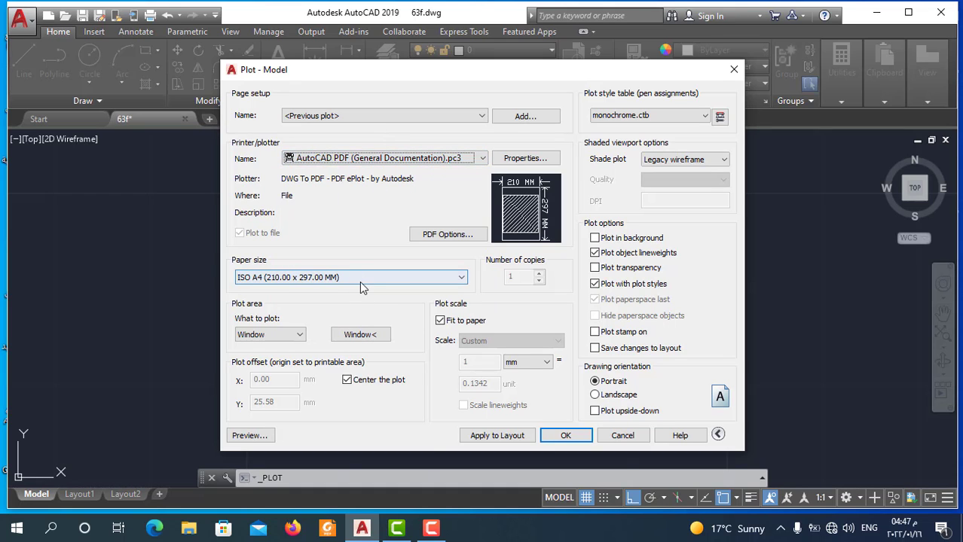
{"action": "left_click", "coordinate": [361, 278]}
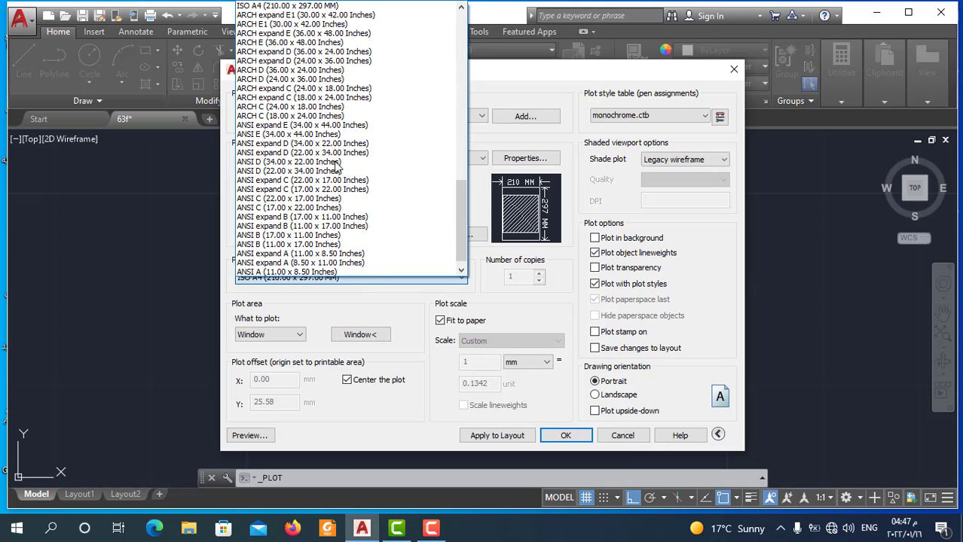
{"action": "left_click", "coordinate": [338, 126]}
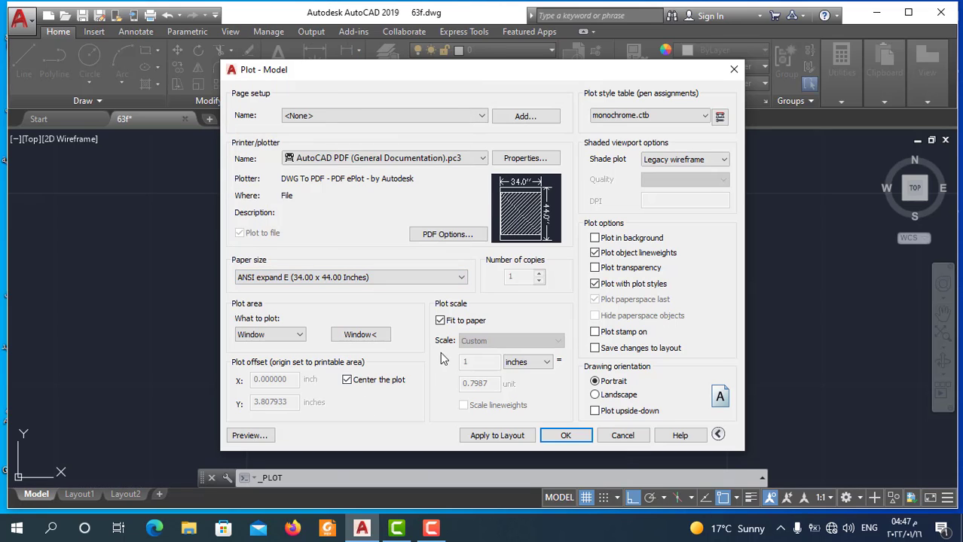
{"action": "left_click", "coordinate": [441, 320]}
- Window the plot area around both bordered floor plans
{"action": "left_click", "coordinate": [360, 334]}
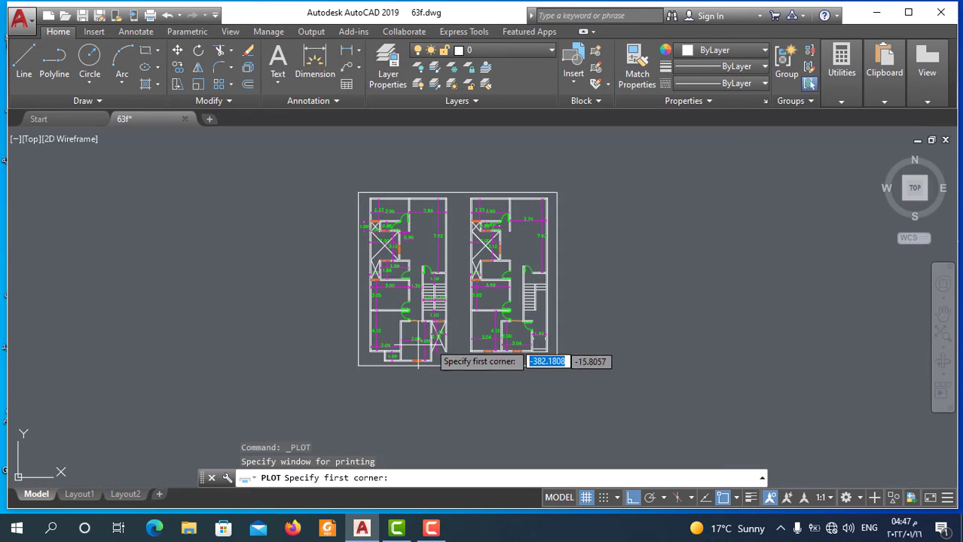
{"action": "left_click", "coordinate": [595, 174]}
{"action": "left_click", "coordinate": [275, 433]}
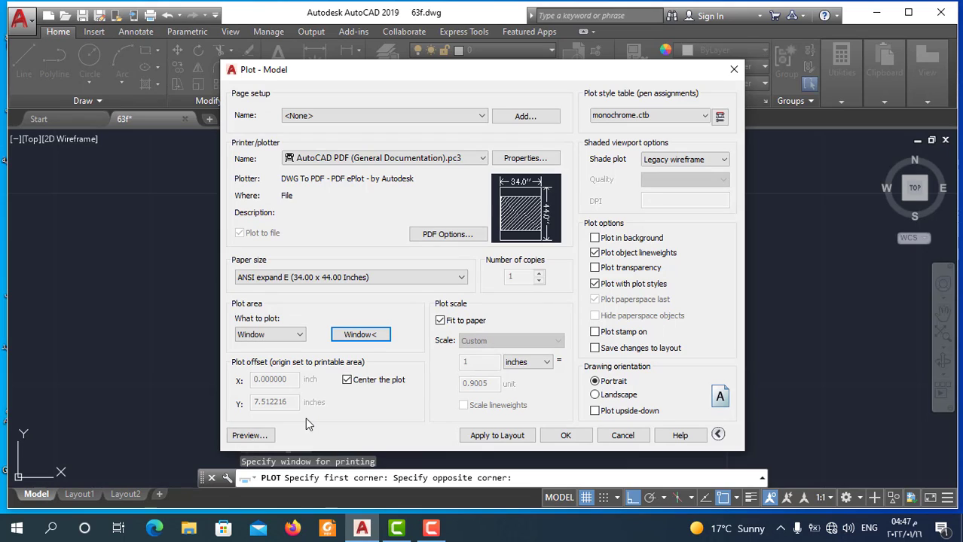
- Preview the plotted sheet, then close the plot settings back to model space
{"action": "left_click", "coordinate": [250, 437]}
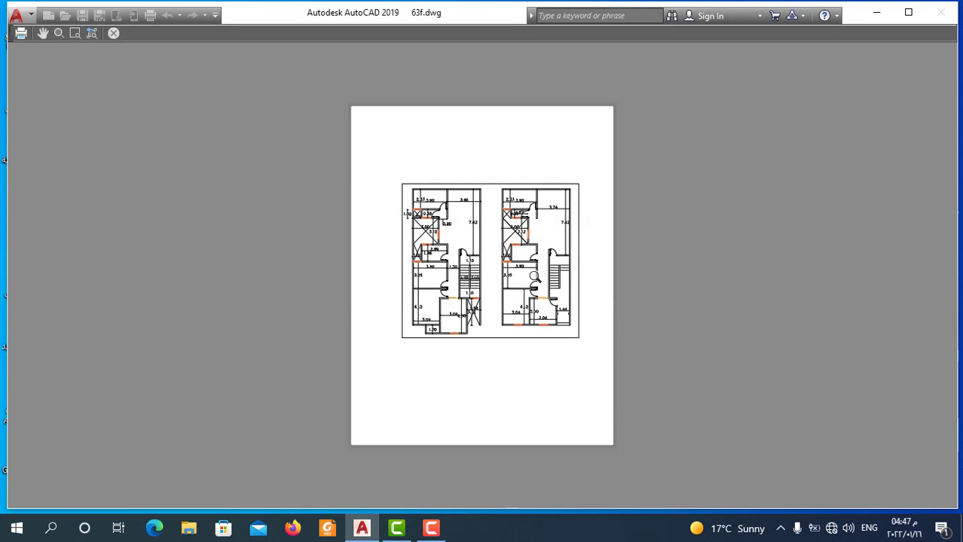
{"action": "key", "text": "Escape"}
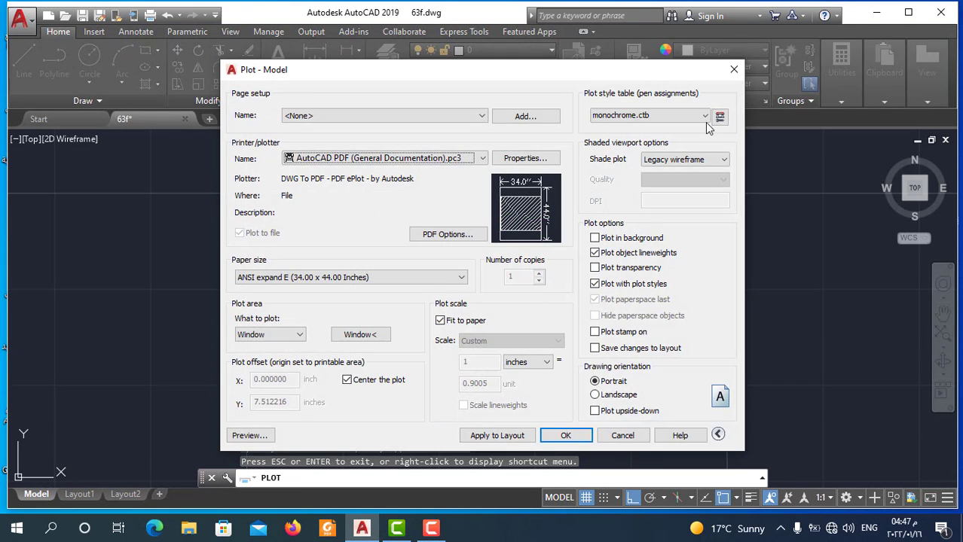
{"action": "left_click", "coordinate": [731, 70]}
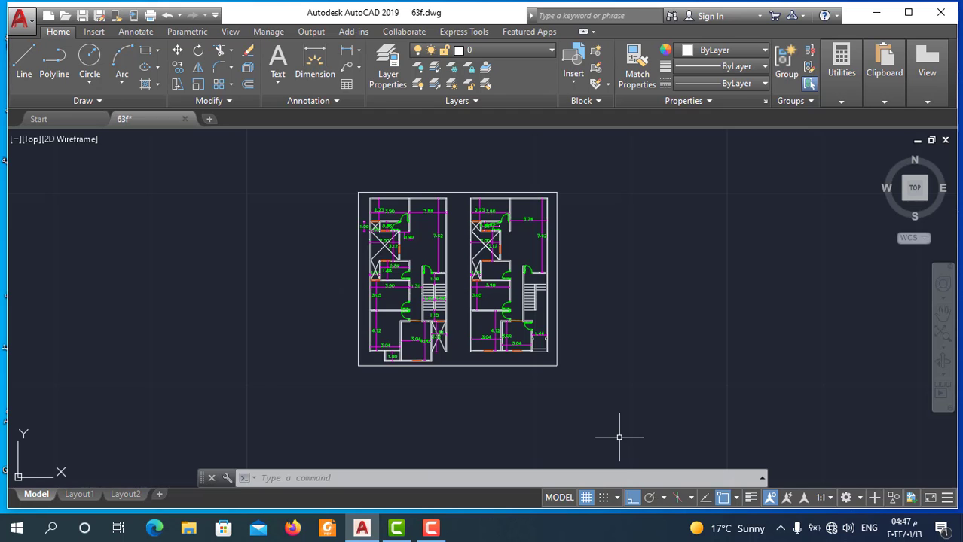
- Reopen Plot and reapply the <Previous plot> page setup after cancelling a page setup import
{"action": "key", "text": "ctrl+p"}
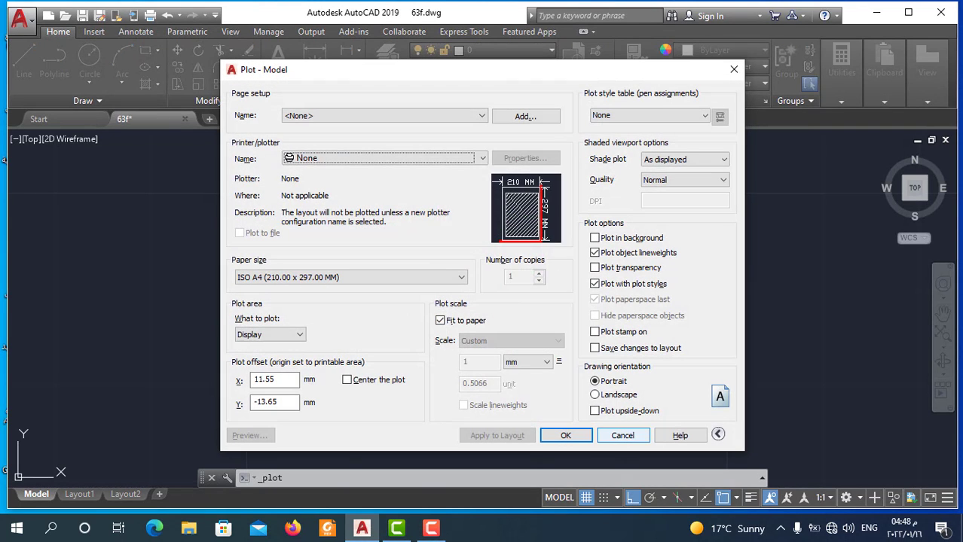
{"action": "left_click", "coordinate": [400, 115]}
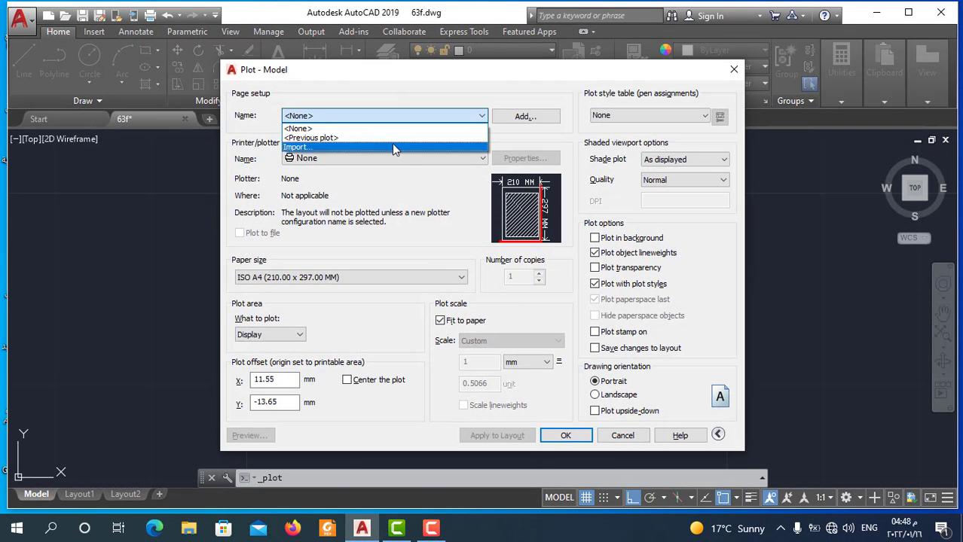
{"action": "left_click", "coordinate": [392, 143]}
{"action": "left_click", "coordinate": [698, 87]}
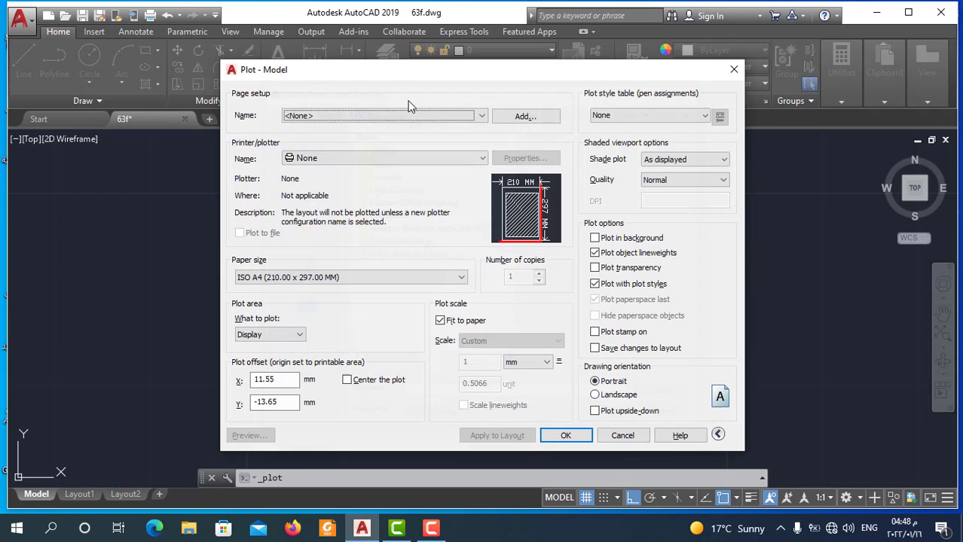
{"action": "left_click", "coordinate": [380, 161]}
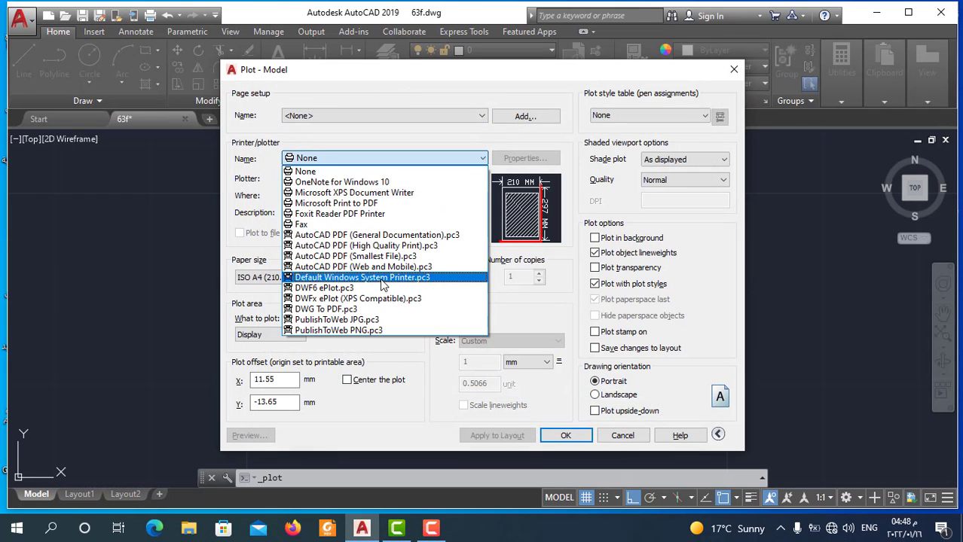
{"action": "left_click", "coordinate": [400, 116]}
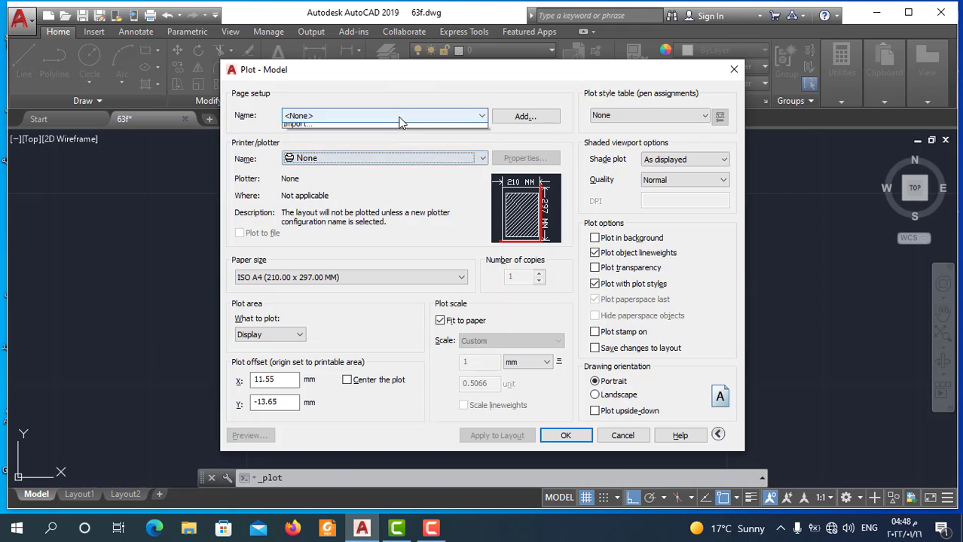
{"action": "left_click", "coordinate": [374, 139]}
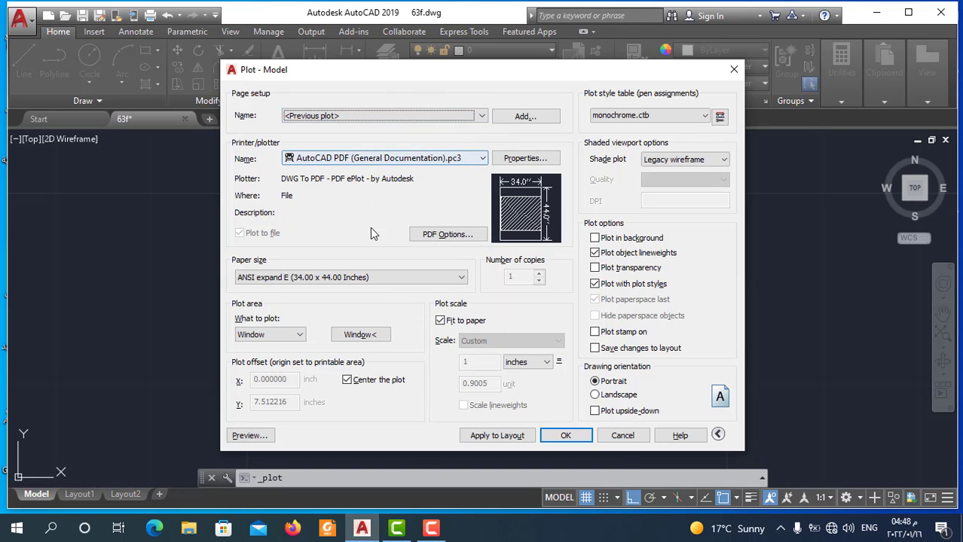
- Pick ISO expand A3 from the paper size list
{"action": "left_click", "coordinate": [464, 286]}
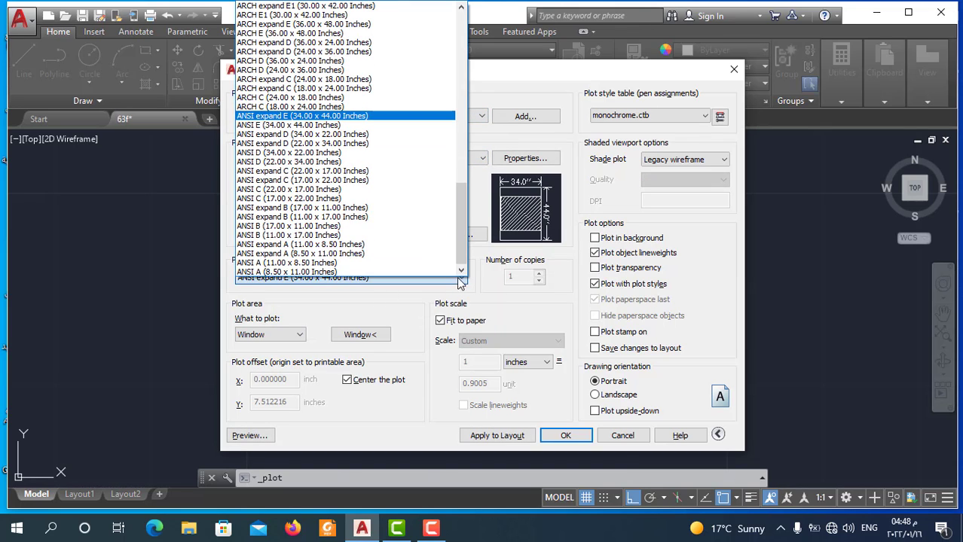
{"action": "scroll", "coordinate": [398, 161], "scroll_direction": "up", "scroll_amount": 4}
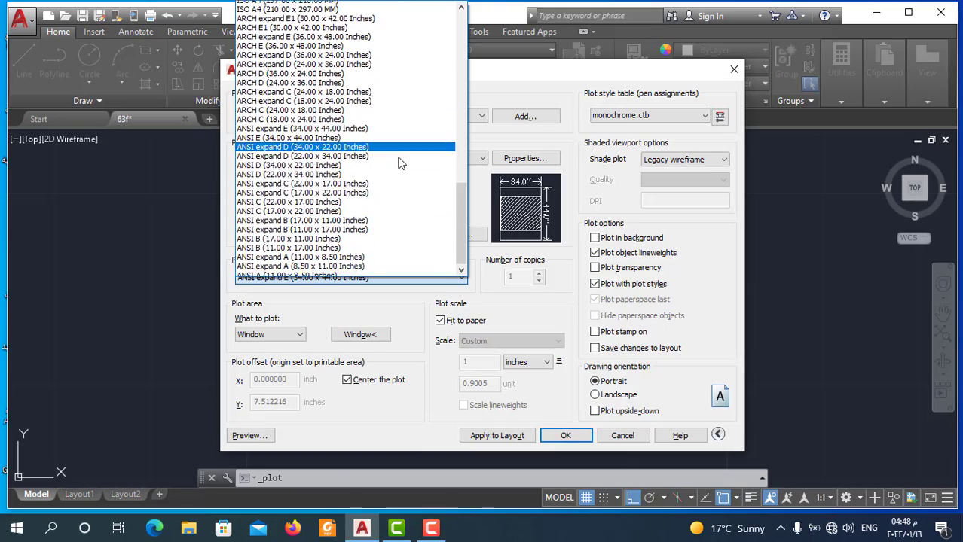
{"action": "scroll", "coordinate": [399, 161], "scroll_direction": "up", "scroll_amount": 3}
{"action": "scroll", "coordinate": [400, 161], "scroll_direction": "up", "scroll_amount": 2}
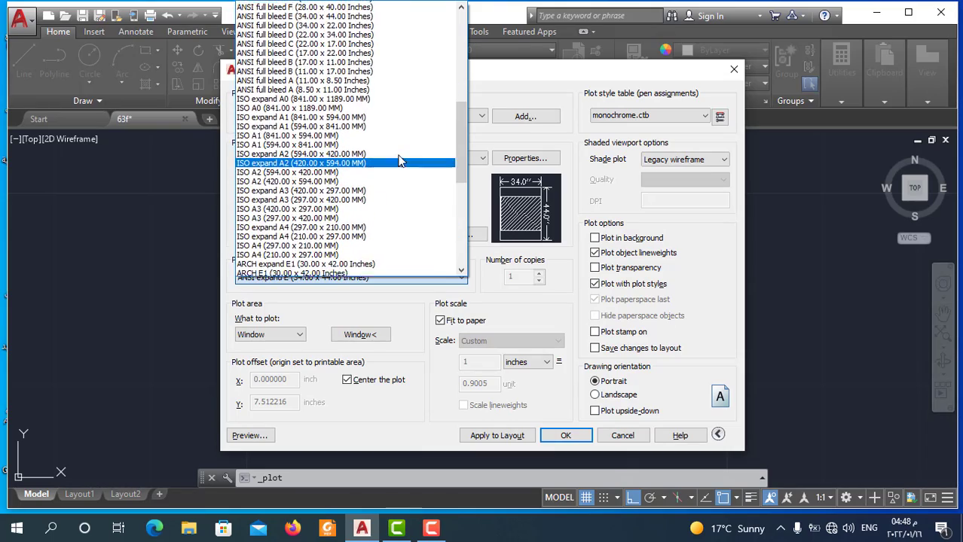
{"action": "scroll", "coordinate": [401, 163], "scroll_direction": "up", "scroll_amount": 3}
{"action": "scroll", "coordinate": [401, 166], "scroll_direction": "up", "scroll_amount": 2}
{"action": "scroll", "coordinate": [400, 166], "scroll_direction": "up", "scroll_amount": 2}
{"action": "scroll", "coordinate": [400, 165], "scroll_direction": "up", "scroll_amount": 2}
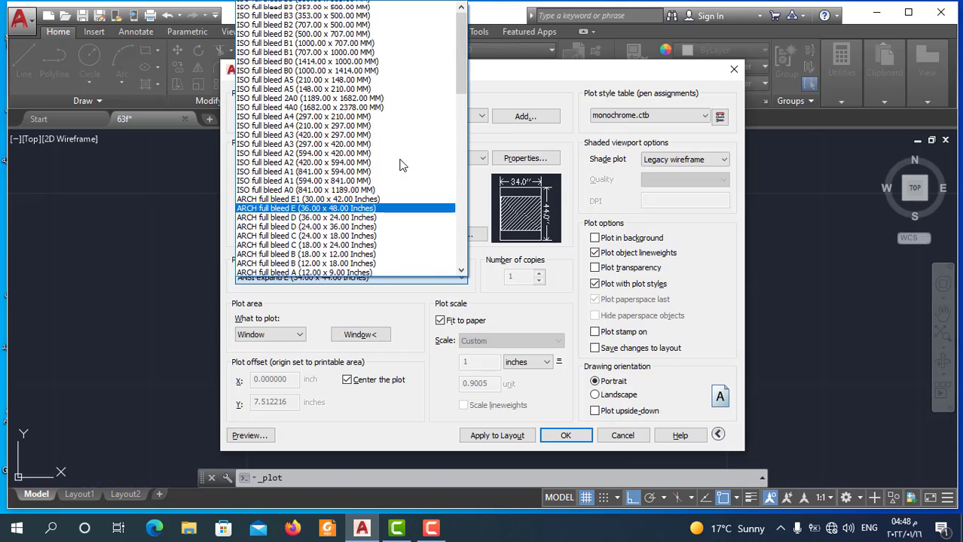
{"action": "scroll", "coordinate": [400, 166], "scroll_direction": "up", "scroll_amount": 1}
{"action": "scroll", "coordinate": [400, 165], "scroll_direction": "up", "scroll_amount": 1}
{"action": "scroll", "coordinate": [401, 165], "scroll_direction": "down", "scroll_amount": 2}
{"action": "scroll", "coordinate": [376, 215], "scroll_direction": "down", "scroll_amount": 1}
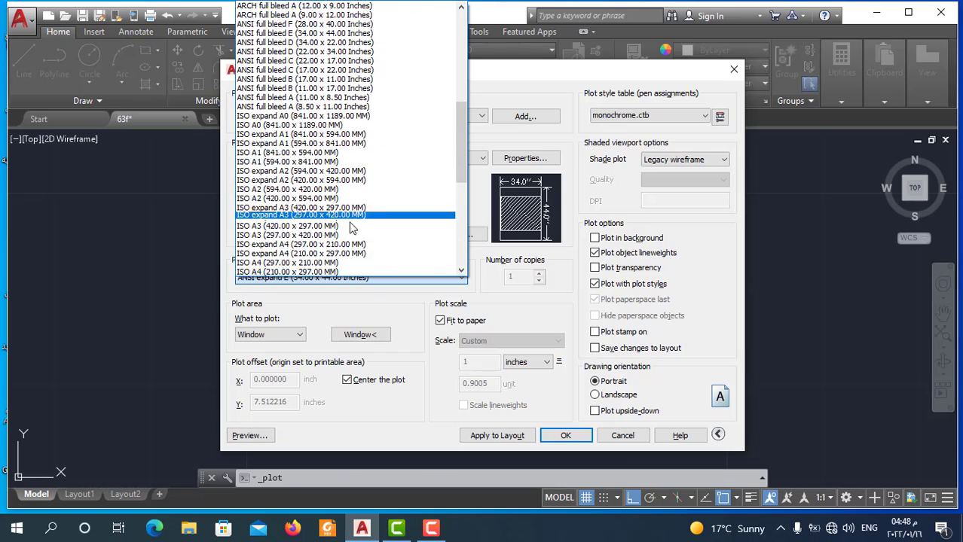
{"action": "scroll", "coordinate": [382, 221], "scroll_direction": "down", "scroll_amount": 2}
{"action": "scroll", "coordinate": [369, 219], "scroll_direction": "down", "scroll_amount": 1}
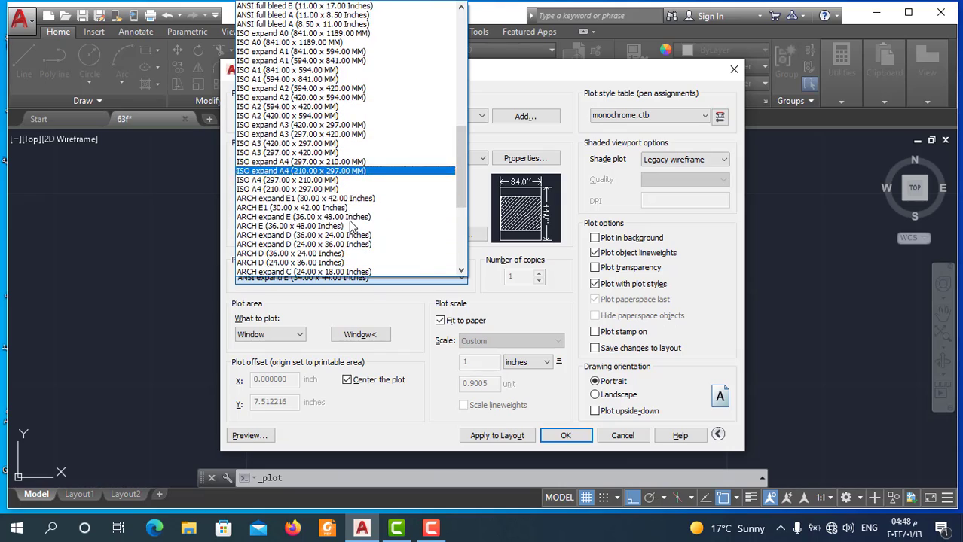
{"action": "left_click", "coordinate": [306, 124]}
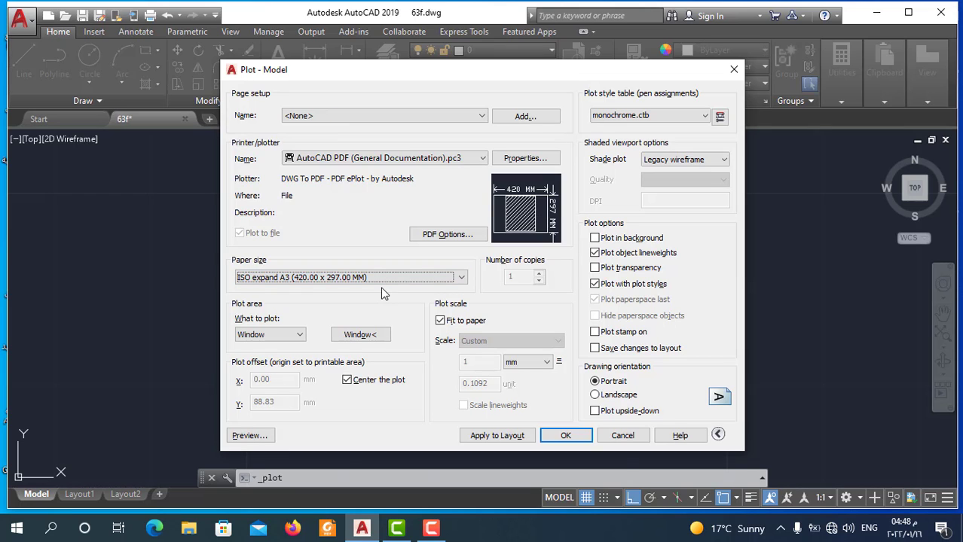
- Change the paper size to ISO A2 (420.00 x 594.00 MM)
{"action": "left_click", "coordinate": [324, 278]}
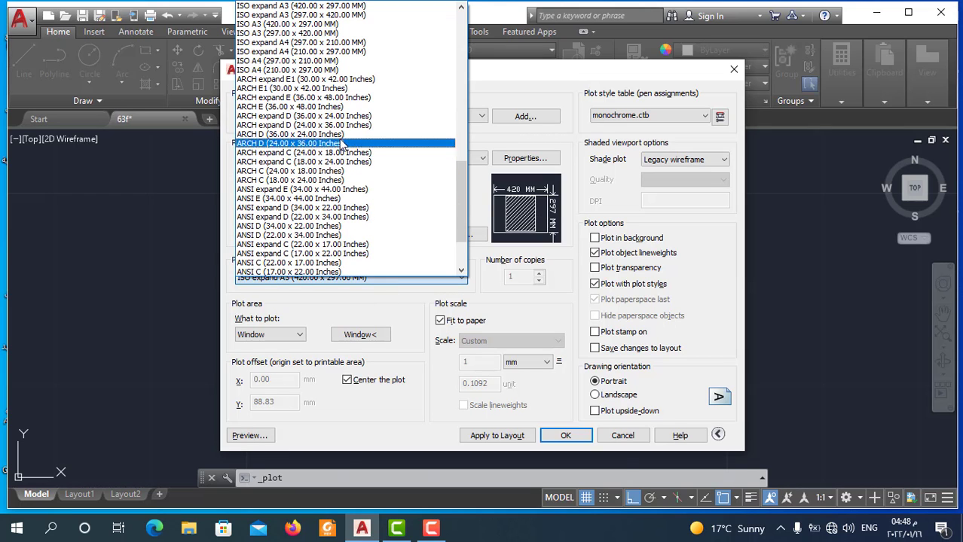
{"action": "scroll", "coordinate": [315, 30], "scroll_direction": "up", "scroll_amount": 3}
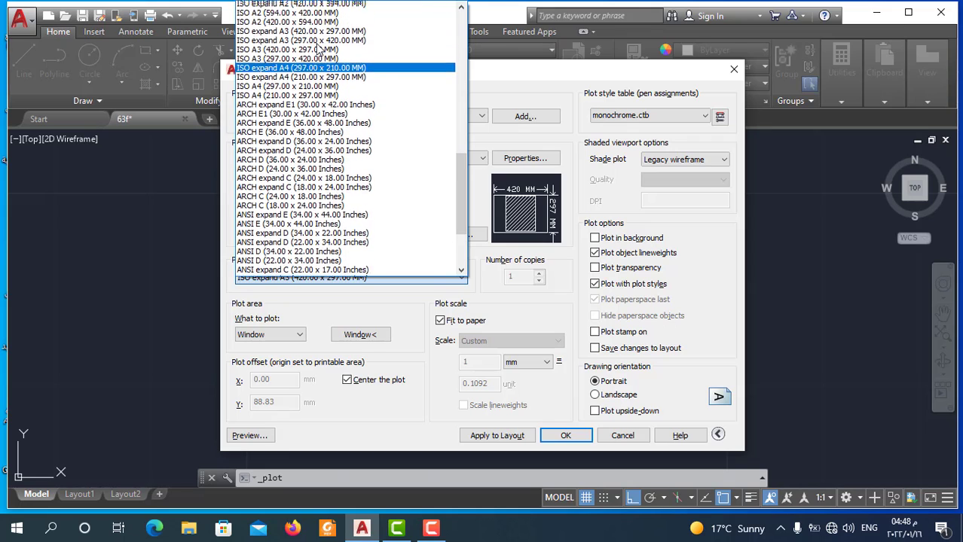
{"action": "left_click", "coordinate": [315, 24]}
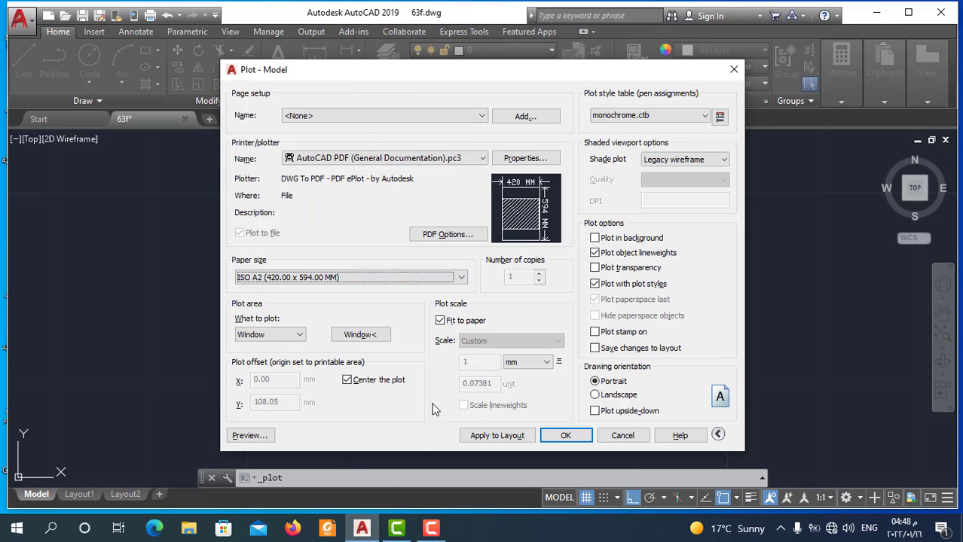
- Turn off Fit to paper, leaving a custom 1 mm = 0.07381 unit scale
{"action": "left_click", "coordinate": [440, 321]}
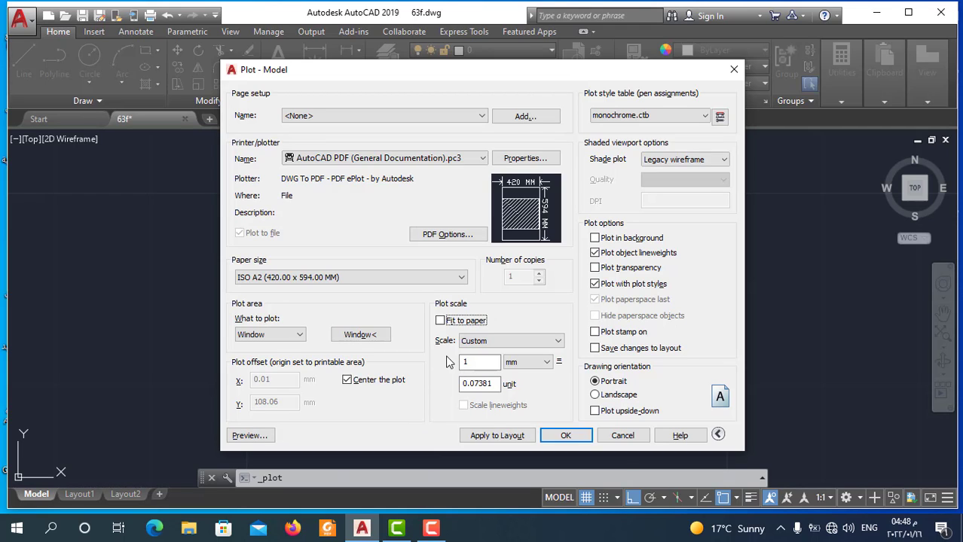
- Re-pick the plot window corner to corner around both floor plans
{"action": "left_click", "coordinate": [359, 334]}
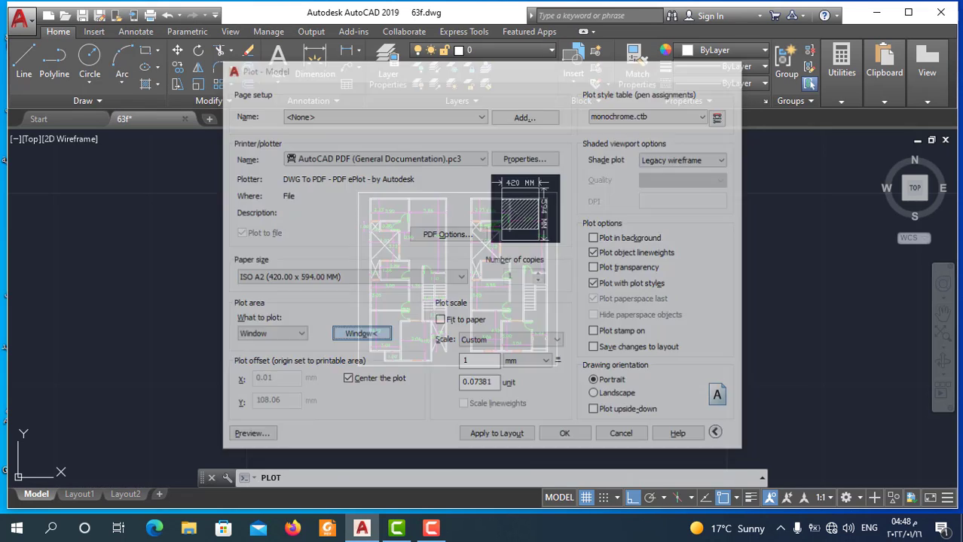
{"action": "left_click", "coordinate": [580, 168]}
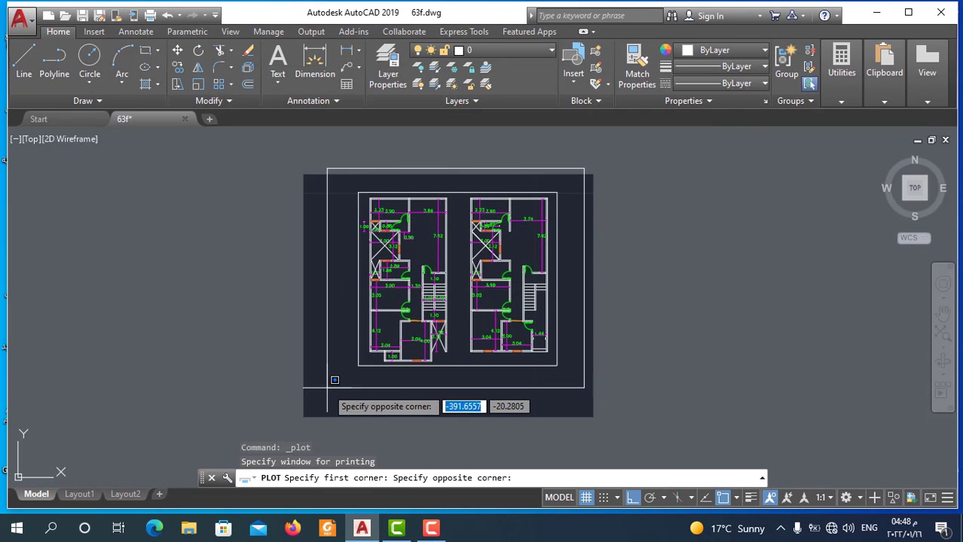
{"action": "left_click", "coordinate": [335, 412]}
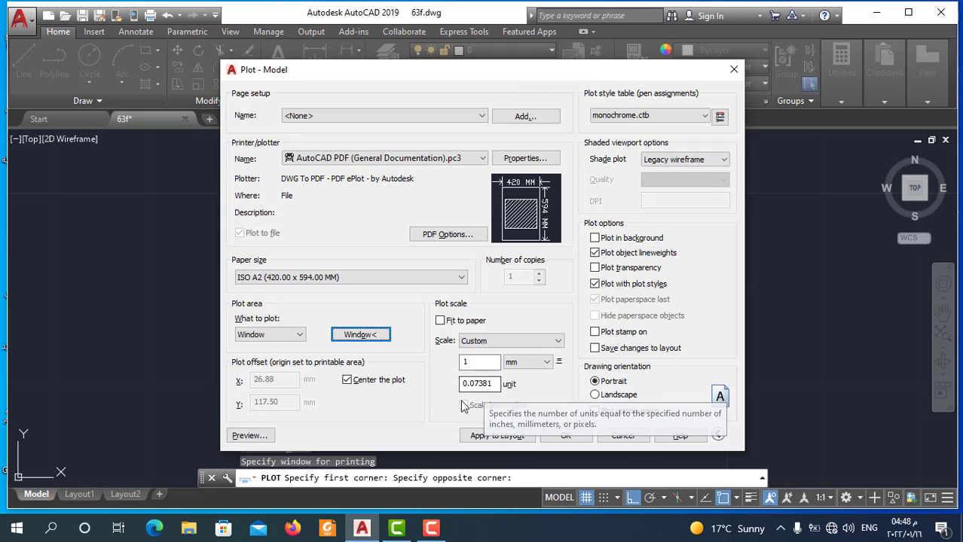
- Replace 0.07381 units with 1 so the plot scale reads 1 mm = 1 unit
{"action": "left_click_drag", "start_coordinate": [491, 384], "coordinate": [455, 393]}
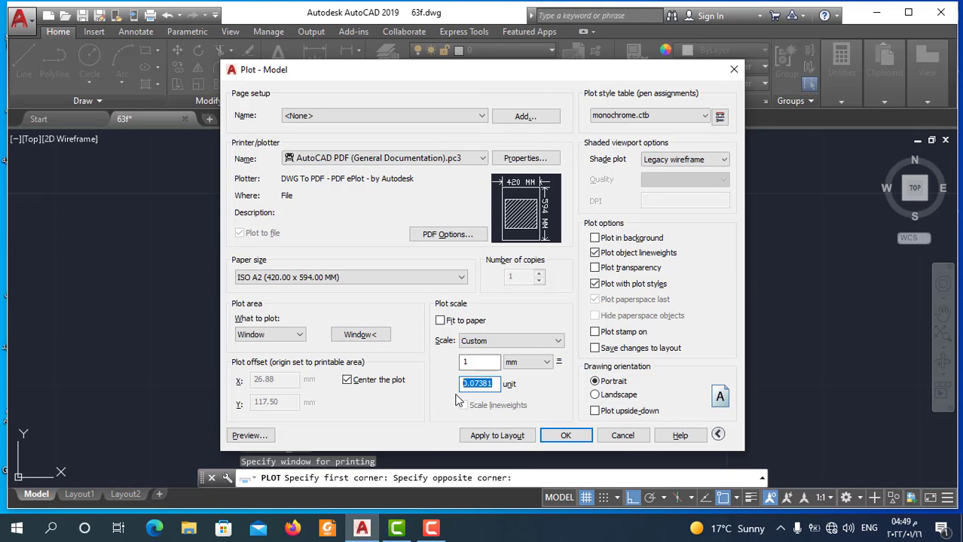
{"action": "type", "text": "1"}
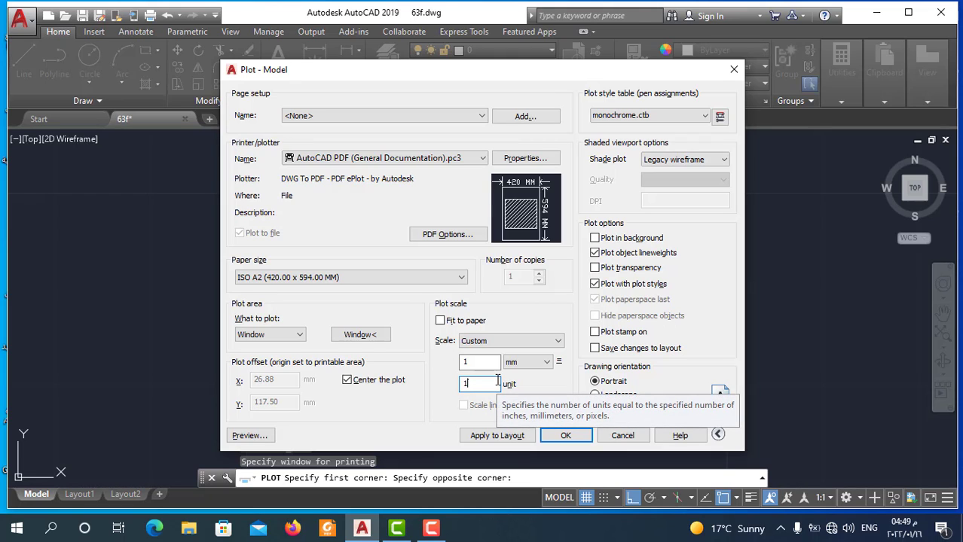
{"action": "left_click", "coordinate": [465, 362]}
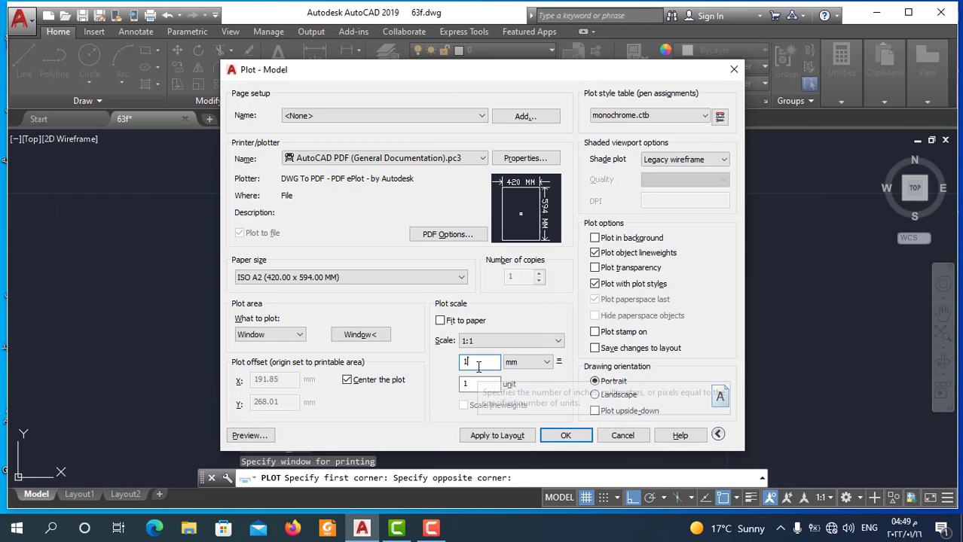
- Enter 10 in the mm field so the plot scale reads 10 mm = 1 unit
{"action": "type", "text": "10"}
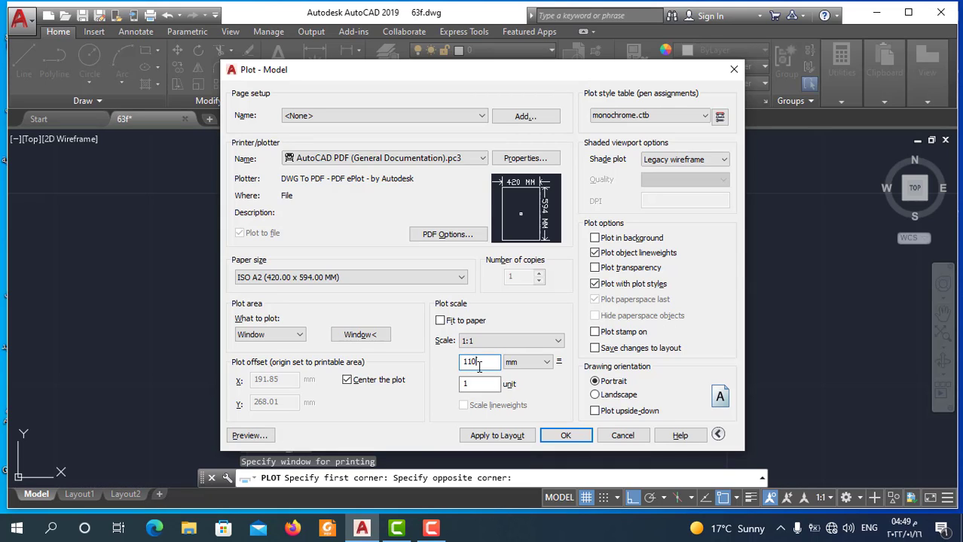
{"action": "double_click", "coordinate": [479, 365]}
{"action": "type", "text": "1"}
{"action": "left_click", "coordinate": [486, 385]}
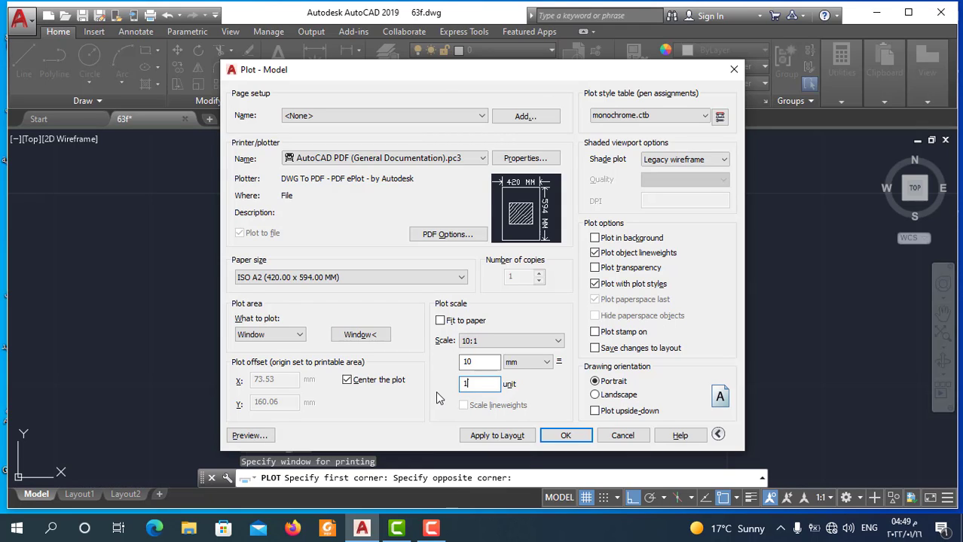
{"action": "left_click", "coordinate": [472, 362]}
{"action": "left_click", "coordinate": [241, 437]}
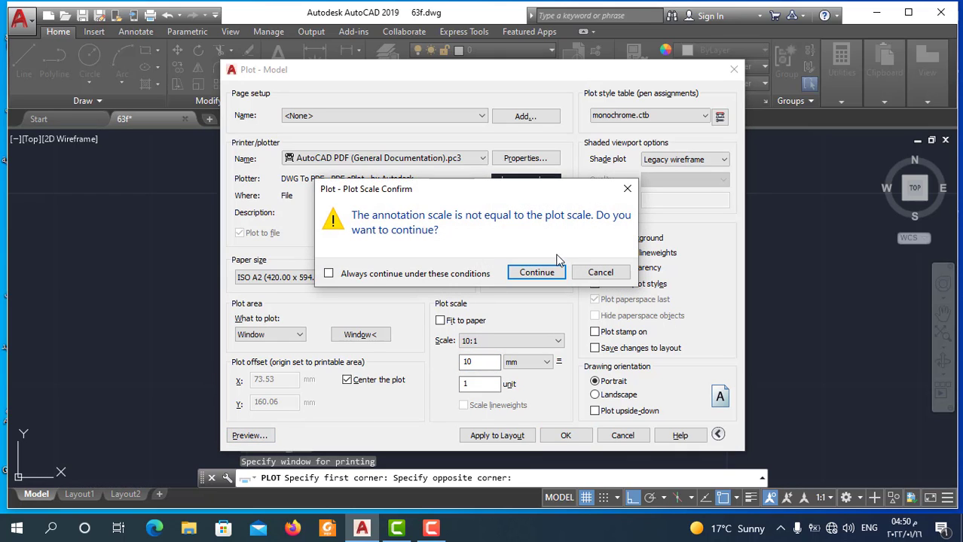
{"action": "left_click", "coordinate": [536, 272]}
{"action": "scroll", "coordinate": [482, 326], "scroll_direction": "up", "scroll_amount": 4}
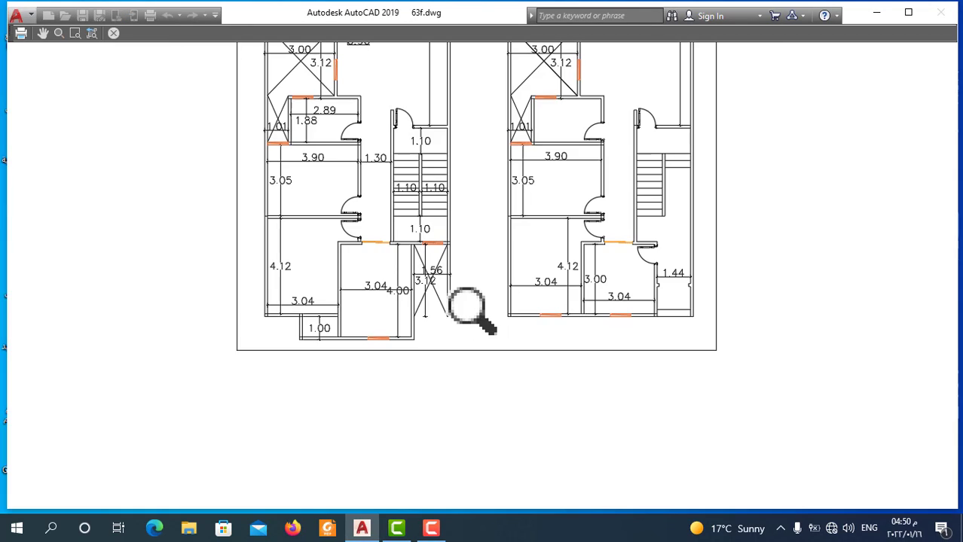
{"action": "scroll", "coordinate": [492, 324], "scroll_direction": "down", "scroll_amount": 4}
{"action": "scroll", "coordinate": [365, 276], "scroll_direction": "down", "scroll_amount": 2}
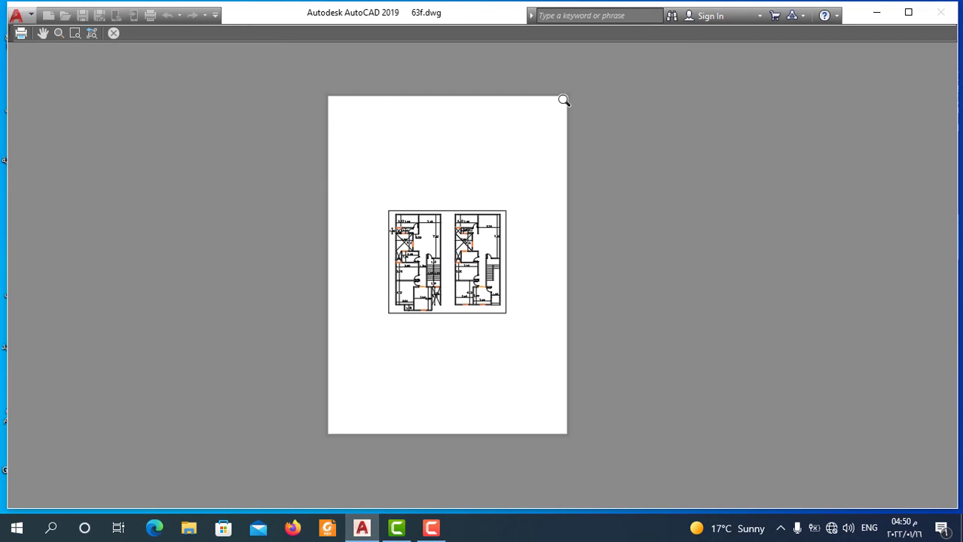
{"action": "scroll", "coordinate": [462, 327], "scroll_direction": "up", "scroll_amount": 4}
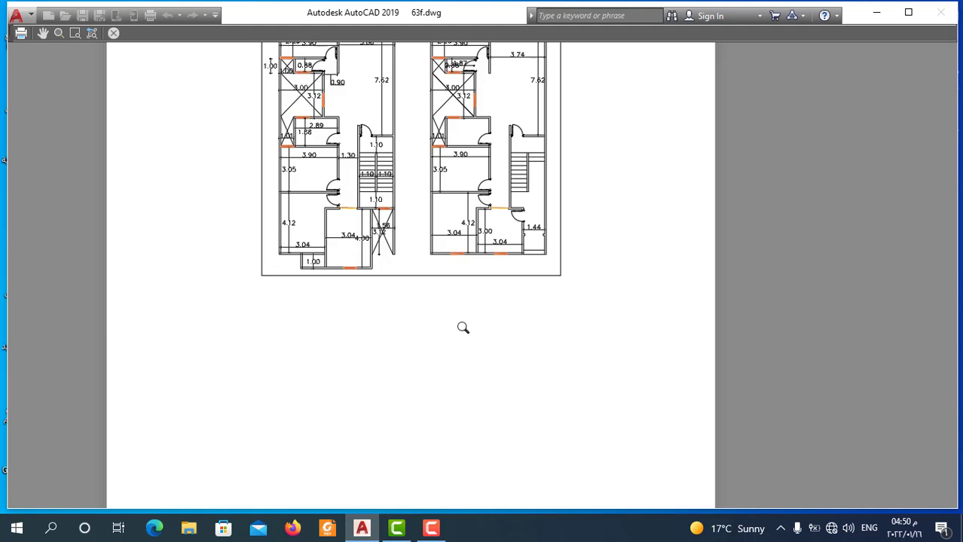
{"action": "scroll", "coordinate": [495, 339], "scroll_direction": "down", "scroll_amount": 4}
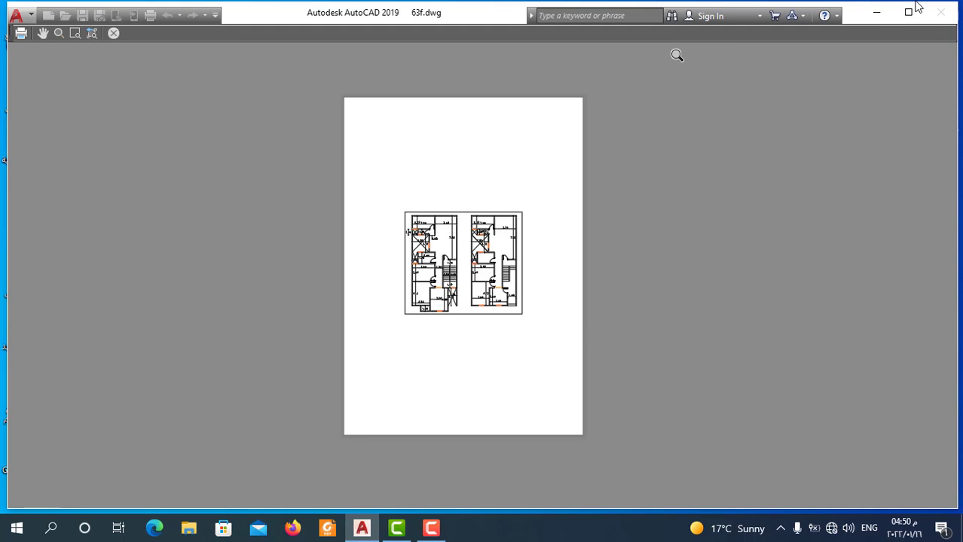
{"action": "key", "text": "Escape"}
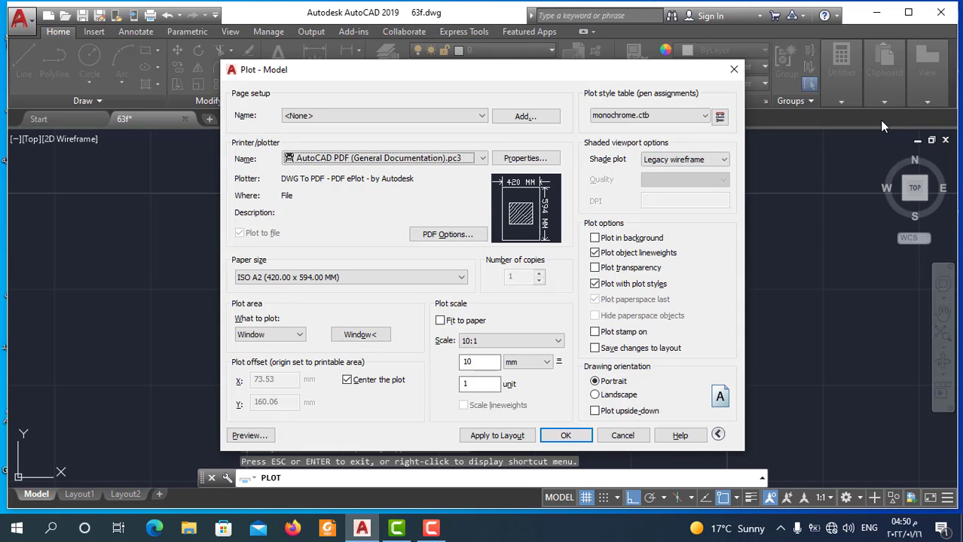
{"action": "double_click", "coordinate": [467, 362]}
{"action": "type", "text": "5"}
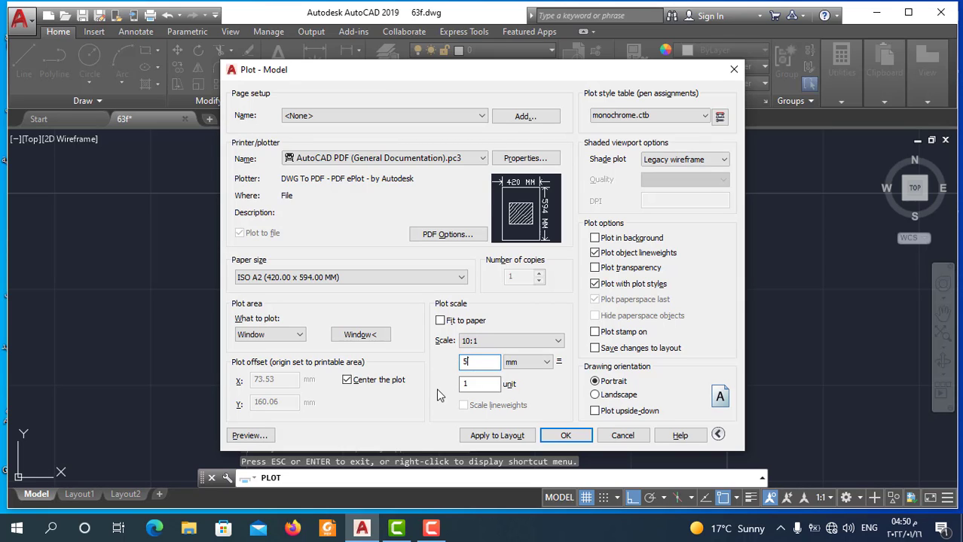
{"action": "left_click", "coordinate": [249, 436]}
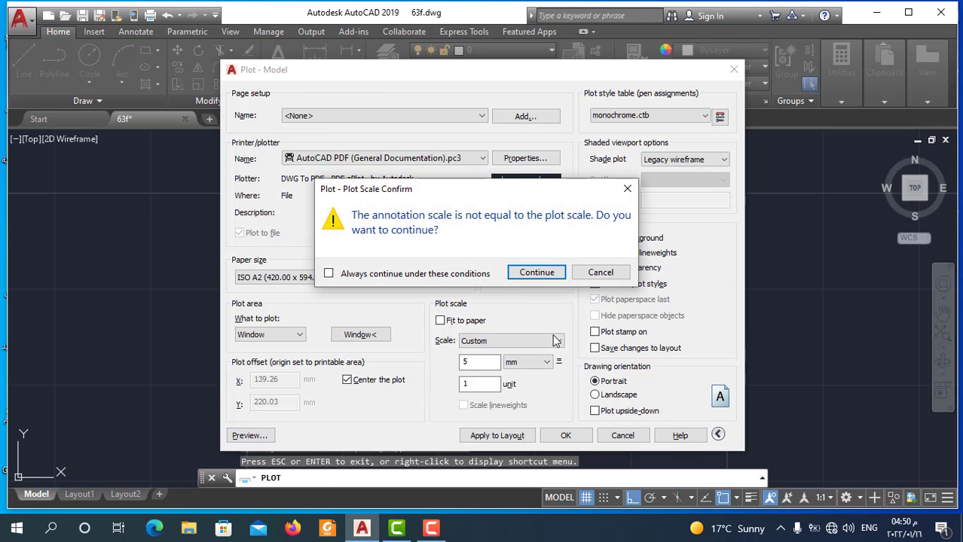
{"action": "left_click", "coordinate": [540, 276]}
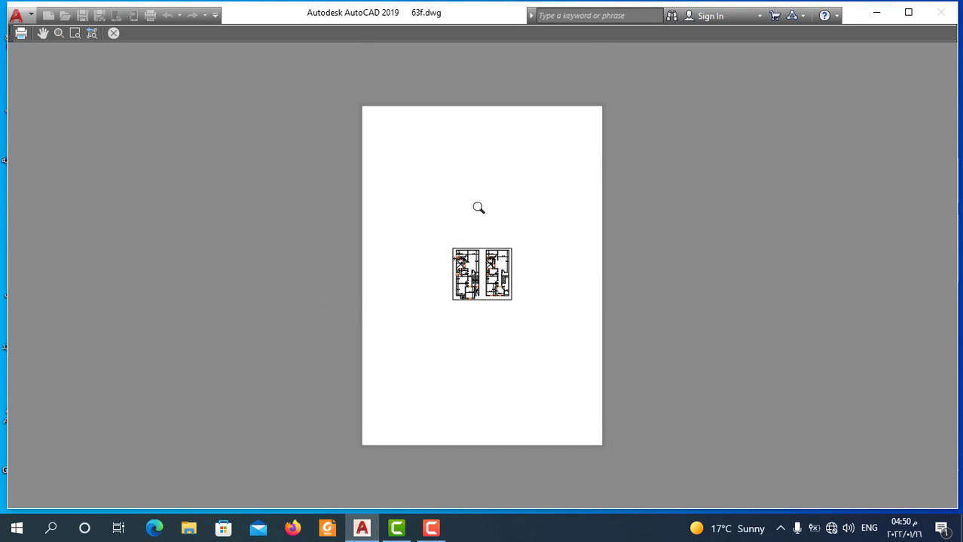
{"action": "scroll", "coordinate": [469, 305], "scroll_direction": "up", "scroll_amount": 4}
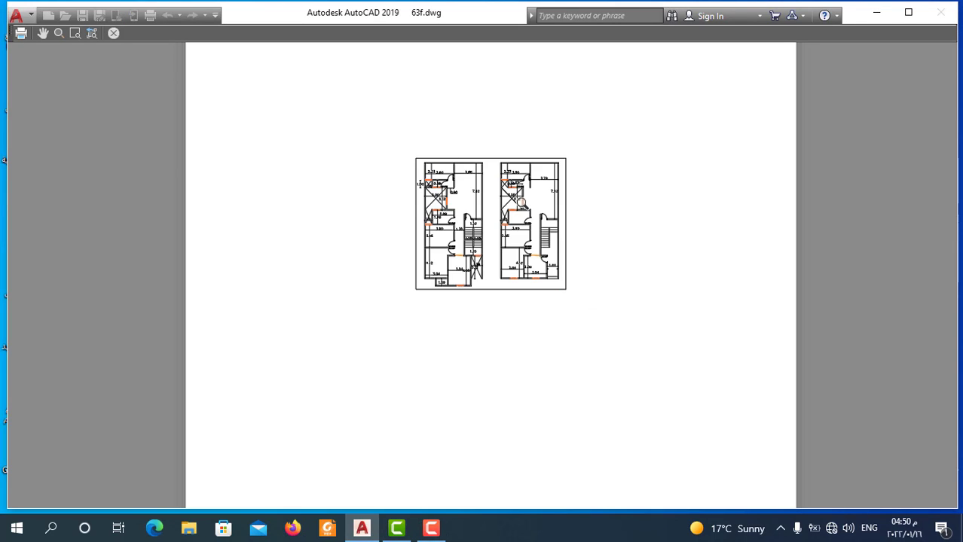
{"action": "scroll", "coordinate": [521, 226], "scroll_direction": "down", "scroll_amount": 2}
{"action": "key", "text": "Escape"}
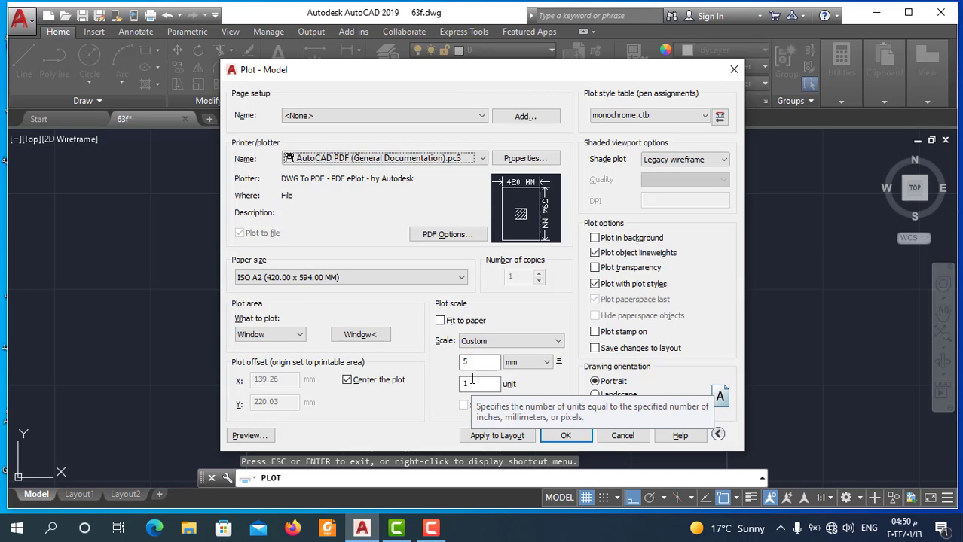
- Enter 20 mm per unit, then dismiss the scale warning raised by Preview
{"action": "double_click", "coordinate": [475, 362]}
{"action": "type", "text": "20"}
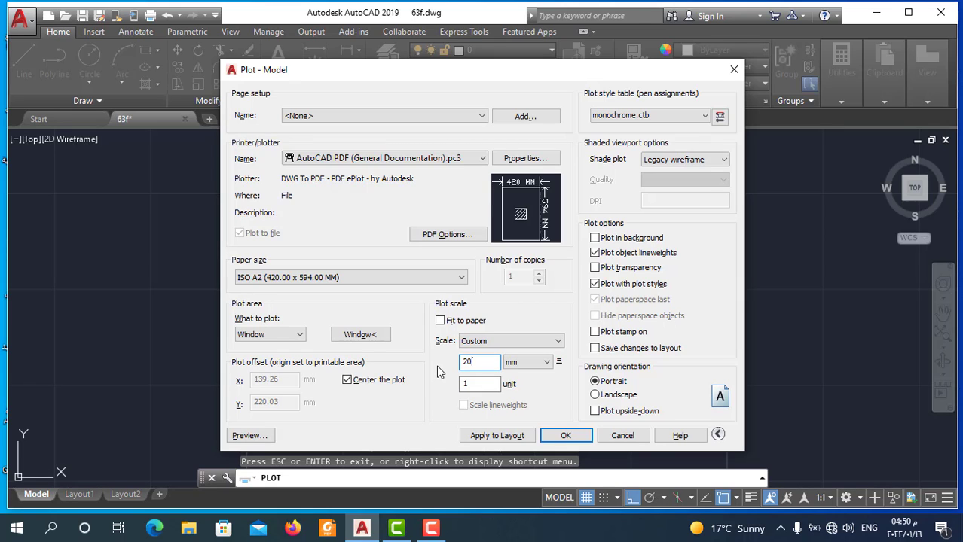
{"action": "left_click", "coordinate": [254, 437]}
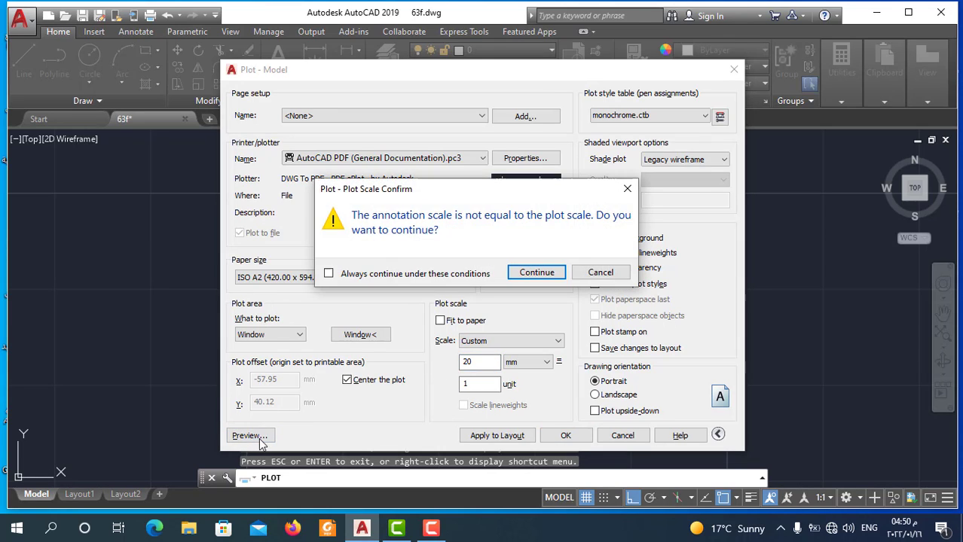
{"action": "left_click", "coordinate": [627, 191]}
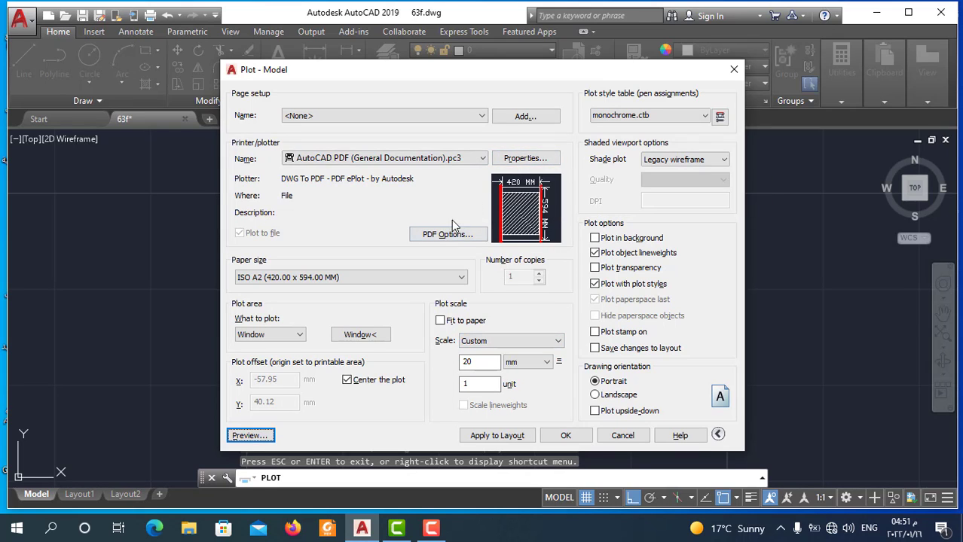
- Change the paper size to ISO A1 (594.00 x 841.00 MM)
{"action": "left_click", "coordinate": [334, 279]}
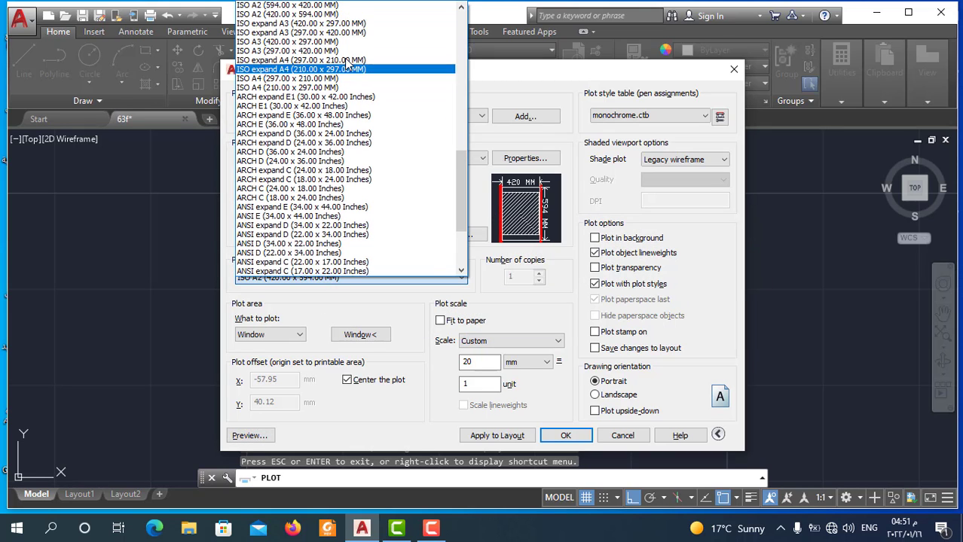
{"action": "scroll", "coordinate": [347, 66], "scroll_direction": "up", "scroll_amount": 1}
{"action": "scroll", "coordinate": [346, 72], "scroll_direction": "up", "scroll_amount": 1}
{"action": "scroll", "coordinate": [346, 72], "scroll_direction": "up", "scroll_amount": 1}
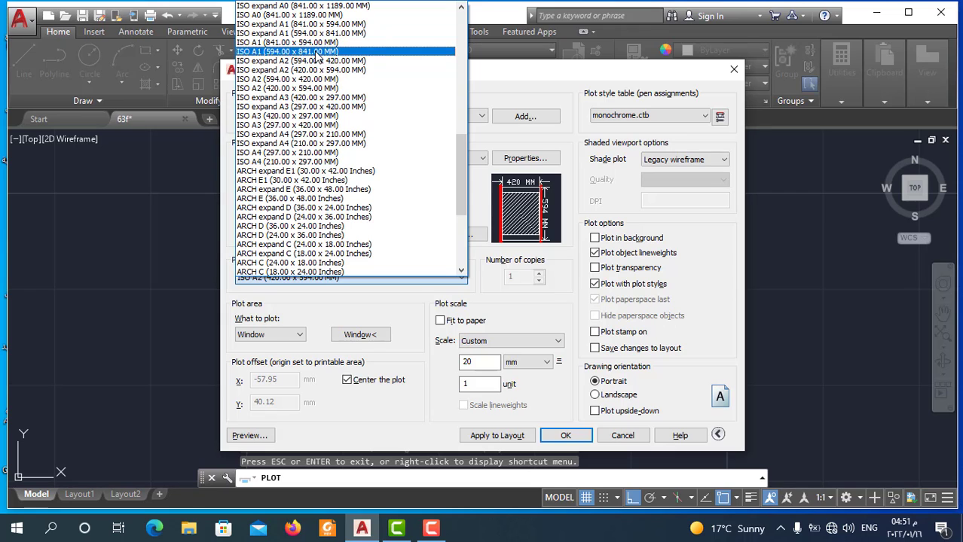
{"action": "left_click", "coordinate": [320, 53]}
- Preview the A1 plot at 20 mm = 1 unit past the scale warning, then exit
{"action": "left_click", "coordinate": [247, 436]}
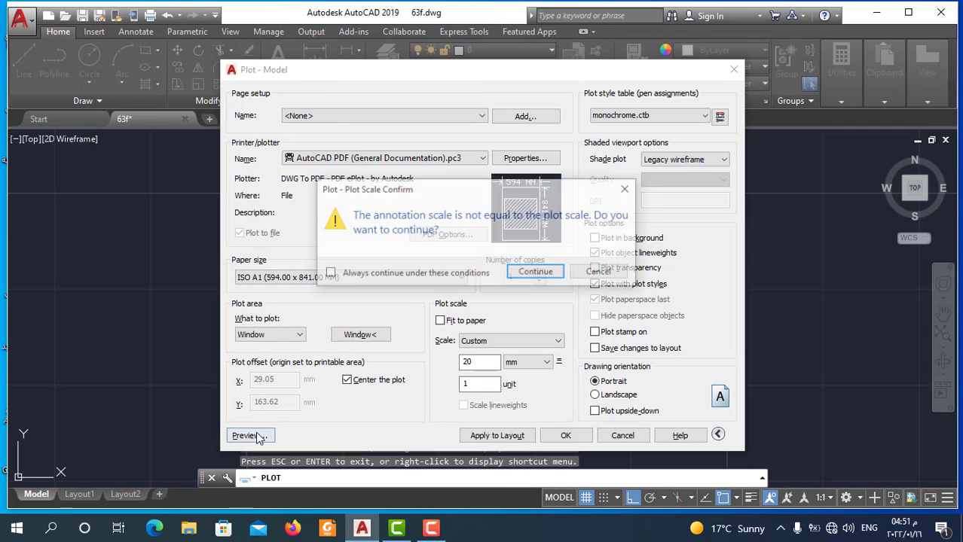
{"action": "left_click", "coordinate": [544, 273]}
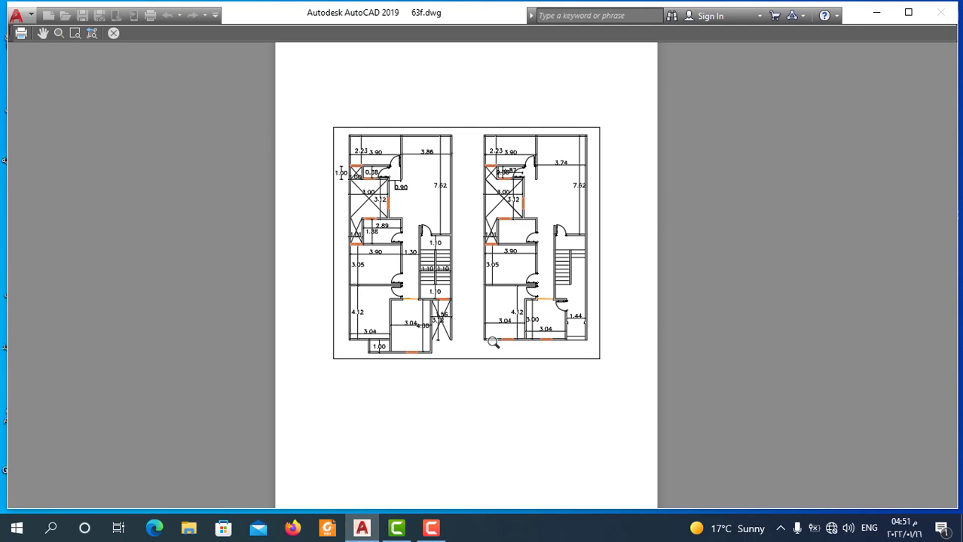
{"action": "scroll", "coordinate": [496, 339], "scroll_direction": "down", "scroll_amount": 2}
{"action": "key", "text": "Escape"}
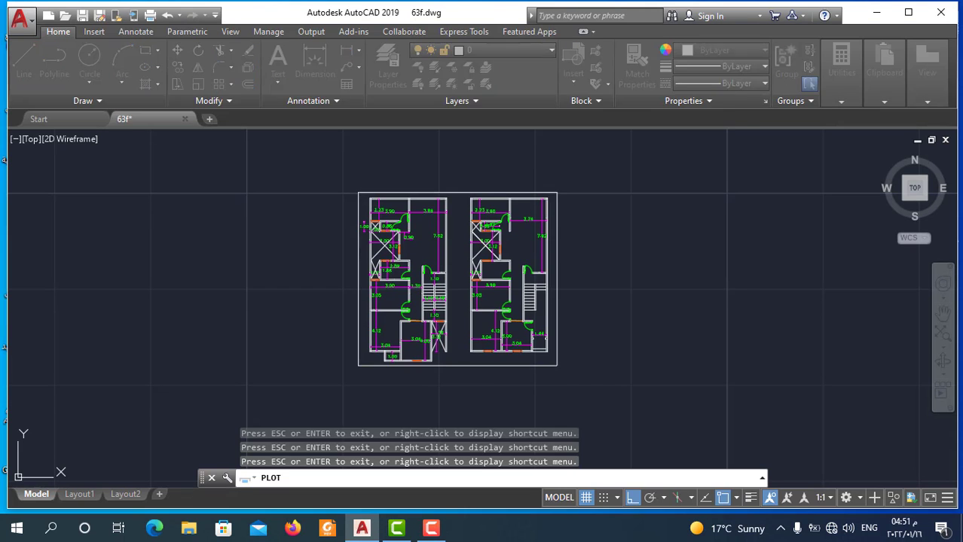
- Replace the 20 mm scale value with 40 and request a plot preview
{"action": "left_click_drag", "start_coordinate": [483, 366], "coordinate": [437, 373]}
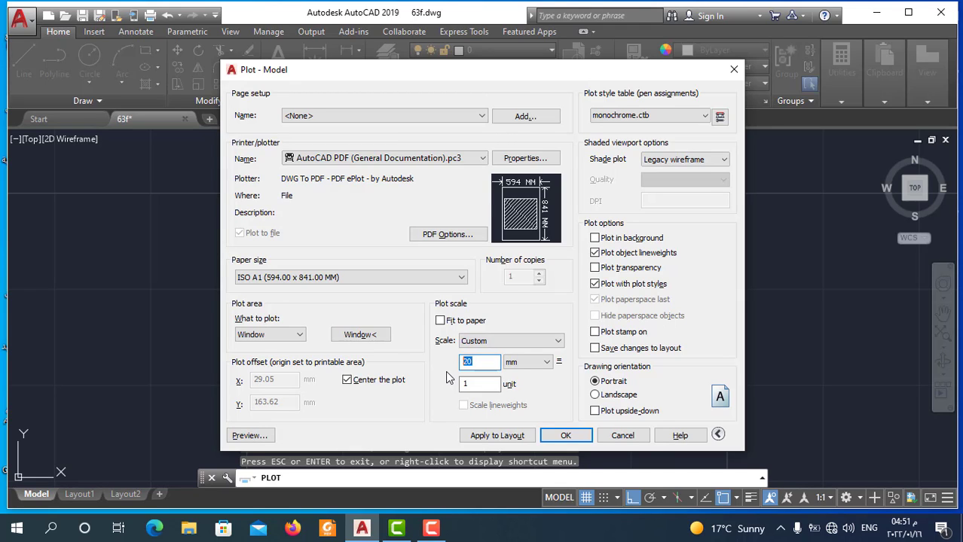
{"action": "type", "text": "0"}
{"action": "left_click", "coordinate": [262, 439]}
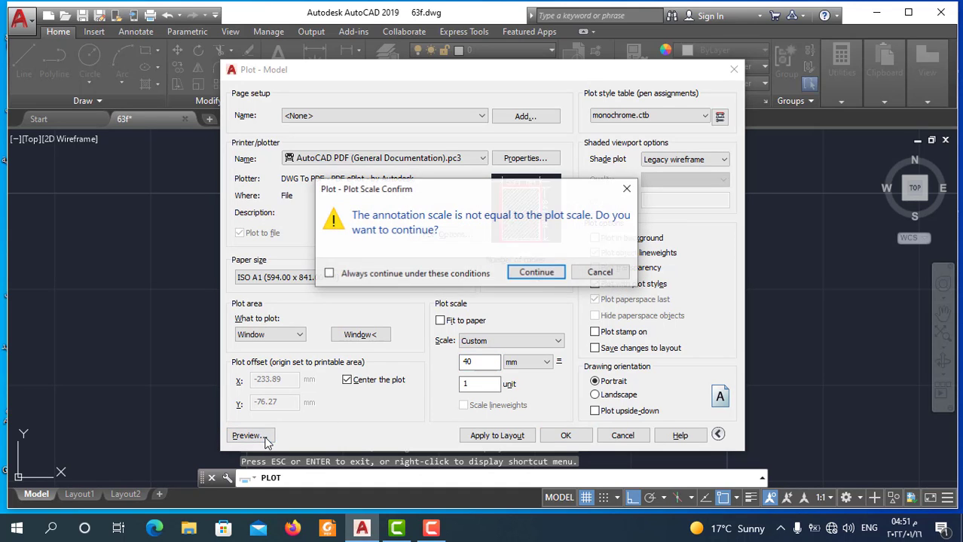
- Dismiss the scale warning, then set ISO A0 (841.00 x 1189.00 MM) paper in portrait
{"action": "left_click", "coordinate": [626, 189]}
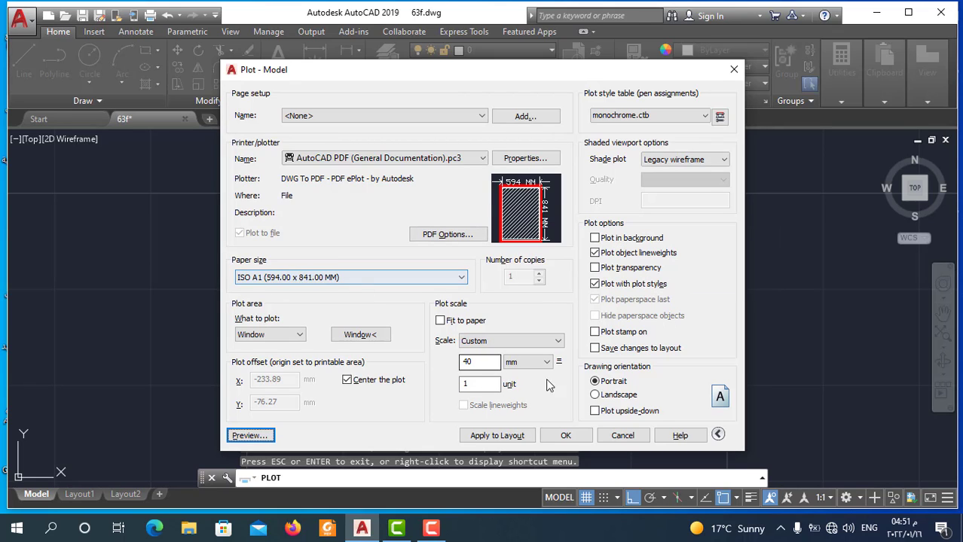
{"action": "left_click", "coordinate": [602, 402]}
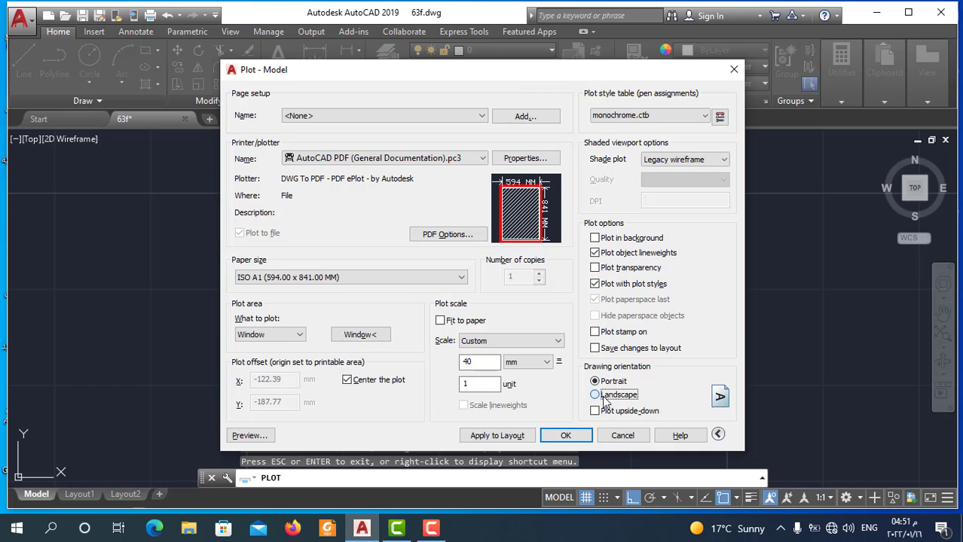
{"action": "left_click", "coordinate": [336, 277]}
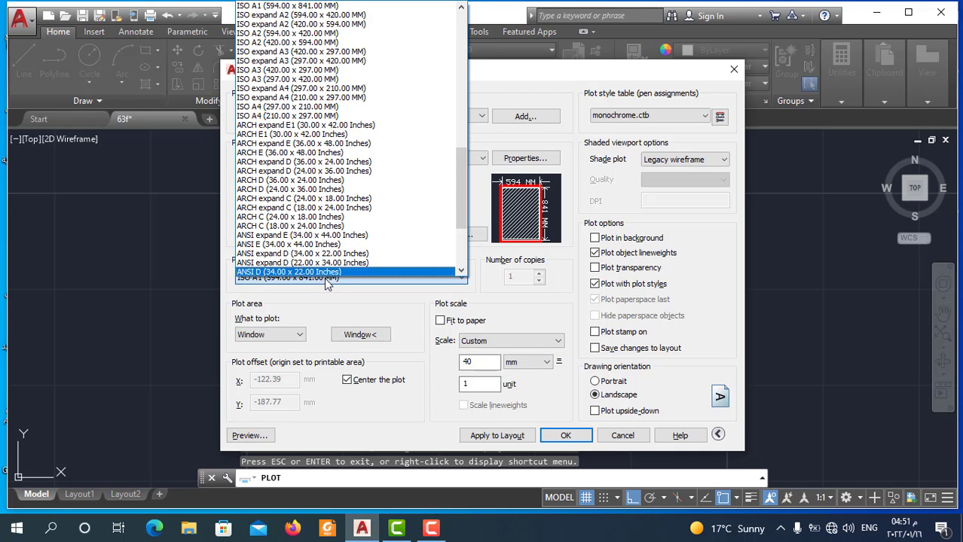
{"action": "scroll", "coordinate": [371, 138], "scroll_direction": "up", "scroll_amount": 1}
{"action": "scroll", "coordinate": [373, 166], "scroll_direction": "up", "scroll_amount": 2}
{"action": "scroll", "coordinate": [366, 176], "scroll_direction": "up", "scroll_amount": 2}
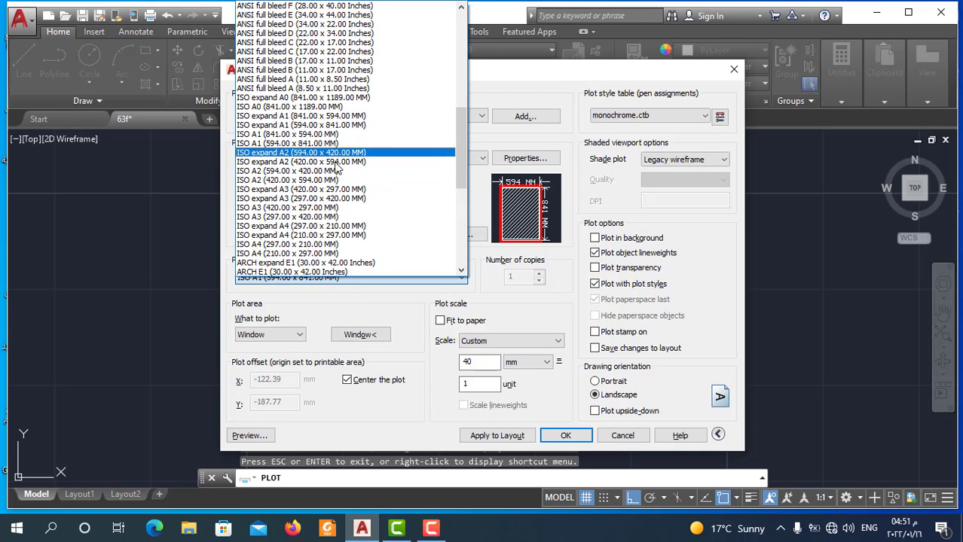
{"action": "scroll", "coordinate": [285, 220], "scroll_direction": "up", "scroll_amount": 1}
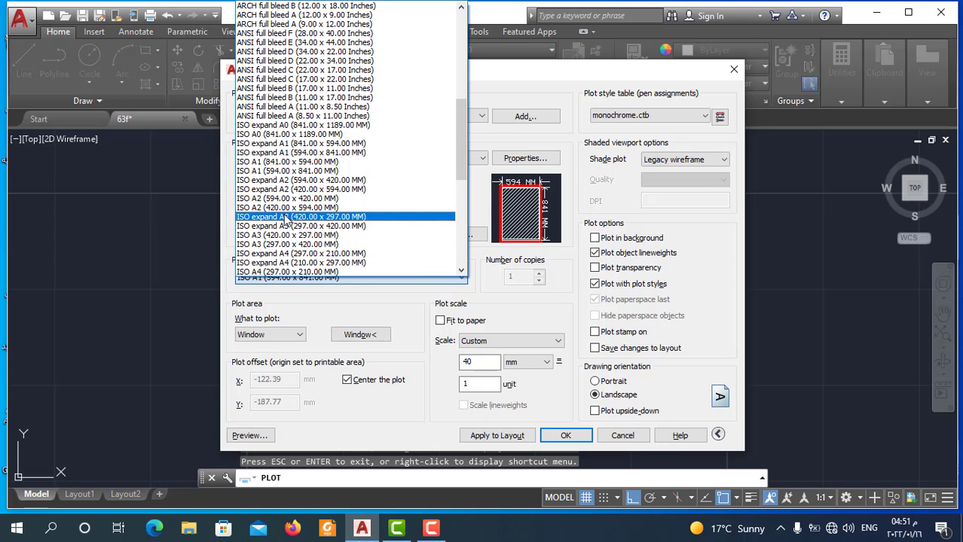
{"action": "scroll", "coordinate": [290, 225], "scroll_direction": "down", "scroll_amount": 1}
{"action": "scroll", "coordinate": [296, 230], "scroll_direction": "down", "scroll_amount": 1}
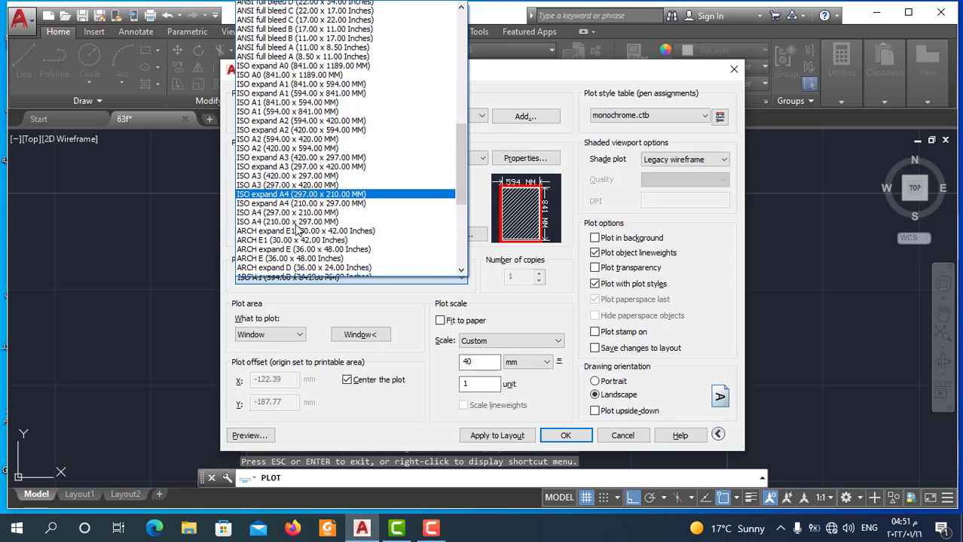
{"action": "scroll", "coordinate": [299, 236], "scroll_direction": "down", "scroll_amount": 1}
{"action": "scroll", "coordinate": [300, 236], "scroll_direction": "up", "scroll_amount": 1}
{"action": "scroll", "coordinate": [301, 235], "scroll_direction": "down", "scroll_amount": 2}
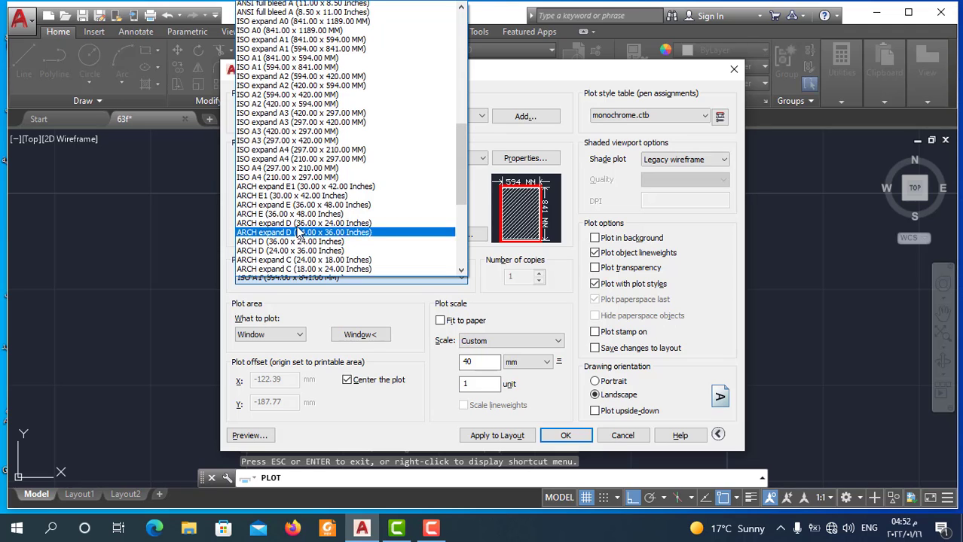
{"action": "scroll", "coordinate": [305, 233], "scroll_direction": "up", "scroll_amount": 1}
{"action": "scroll", "coordinate": [305, 233], "scroll_direction": "up", "scroll_amount": 1}
{"action": "scroll", "coordinate": [305, 234], "scroll_direction": "up", "scroll_amount": 1}
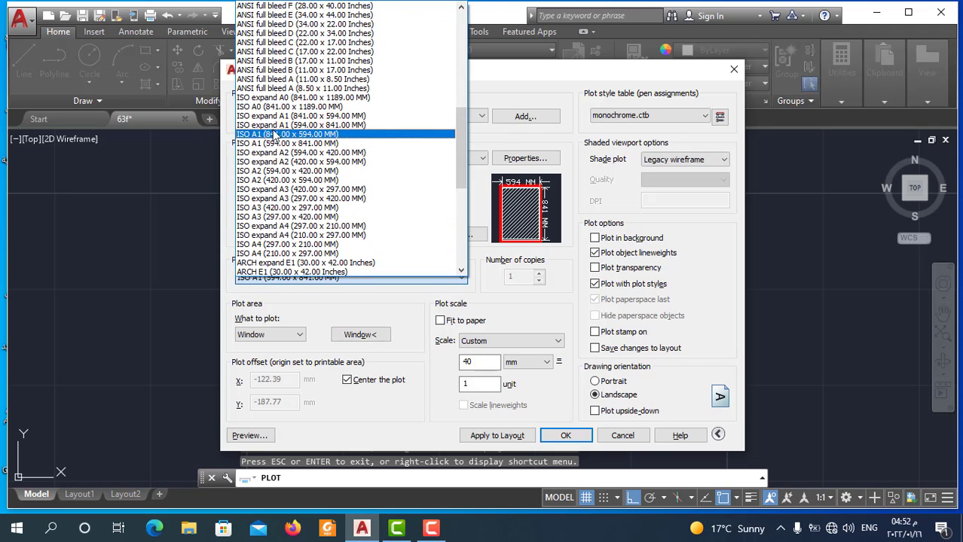
{"action": "left_click", "coordinate": [267, 107]}
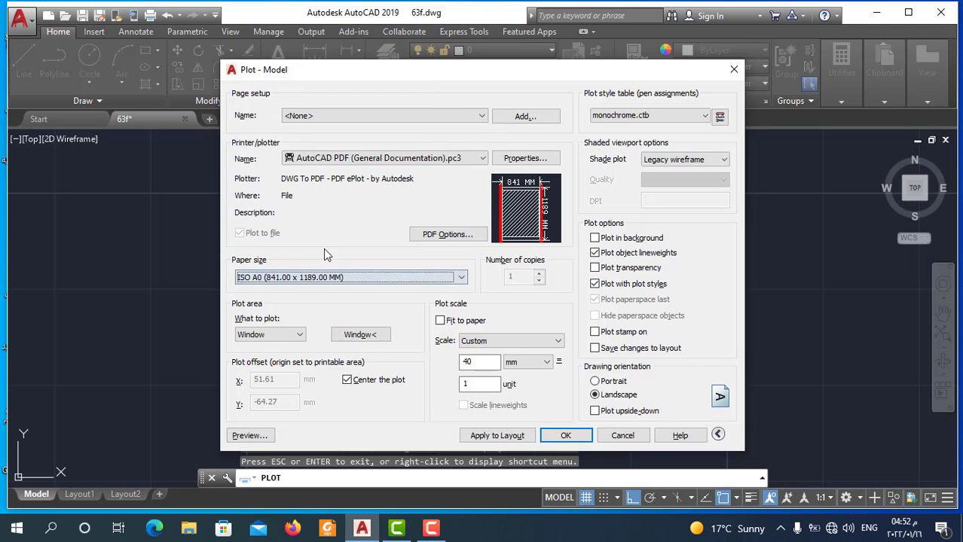
{"action": "left_click", "coordinate": [612, 383]}
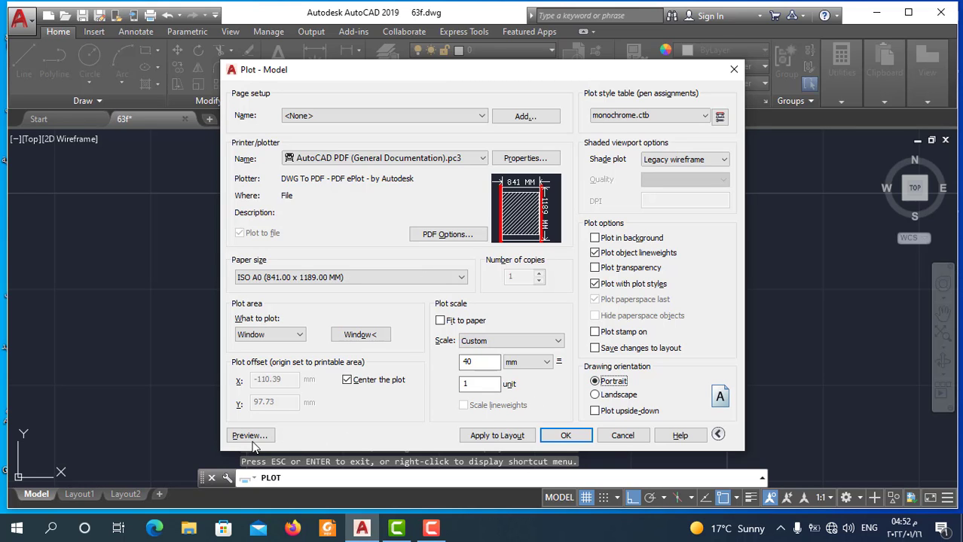
{"action": "left_click", "coordinate": [252, 439]}
{"action": "left_click", "coordinate": [542, 273]}
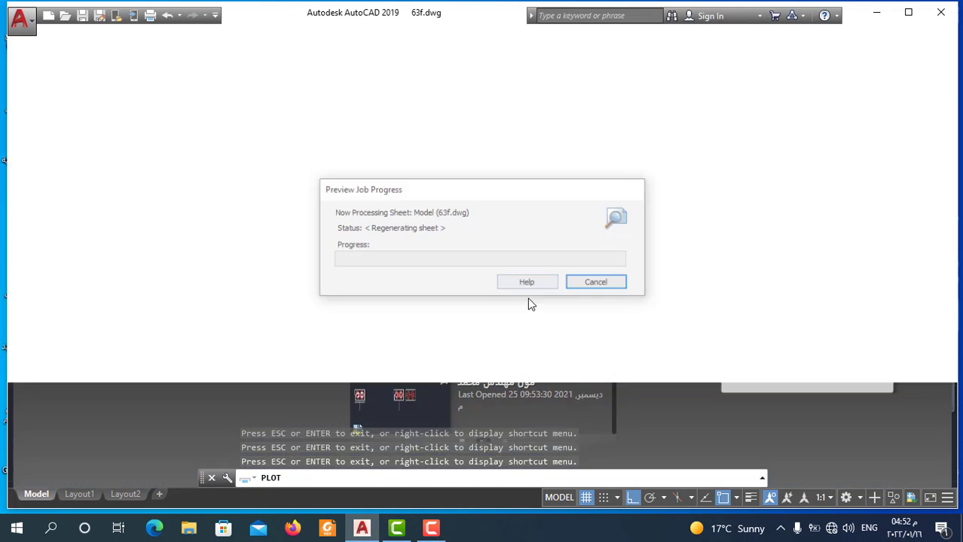
{"action": "scroll", "coordinate": [524, 264], "scroll_direction": "up", "scroll_amount": 2}
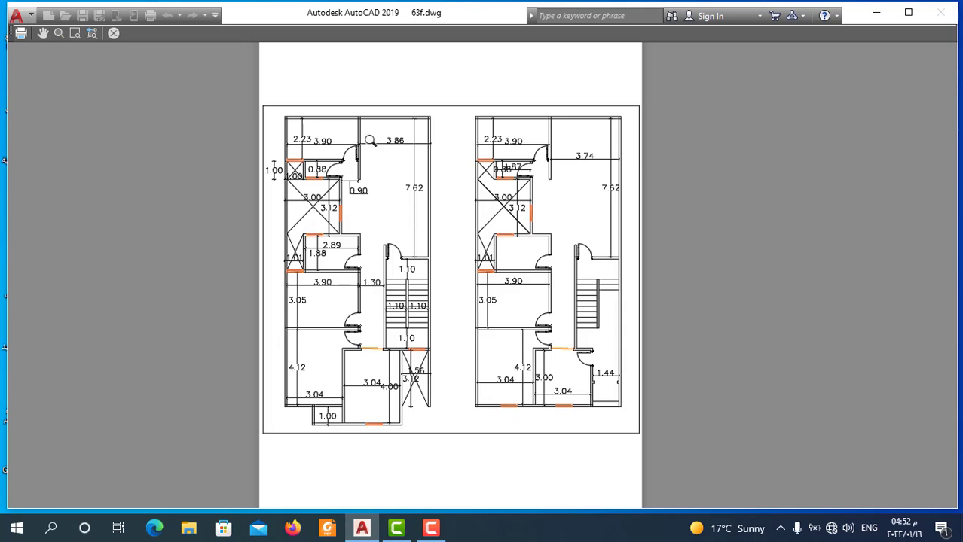
{"action": "scroll", "coordinate": [464, 269], "scroll_direction": "down", "scroll_amount": 2}
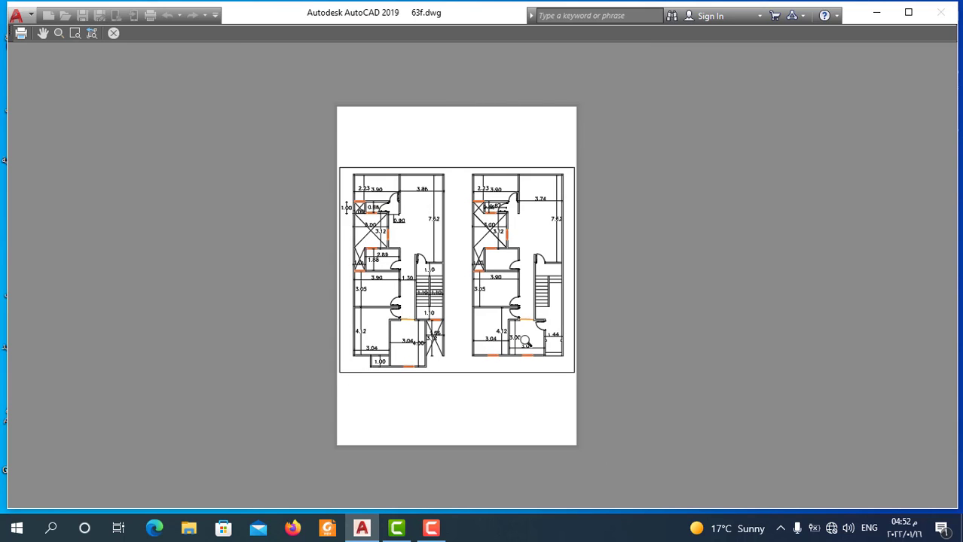
{"action": "scroll", "coordinate": [553, 320], "scroll_direction": "up", "scroll_amount": 4}
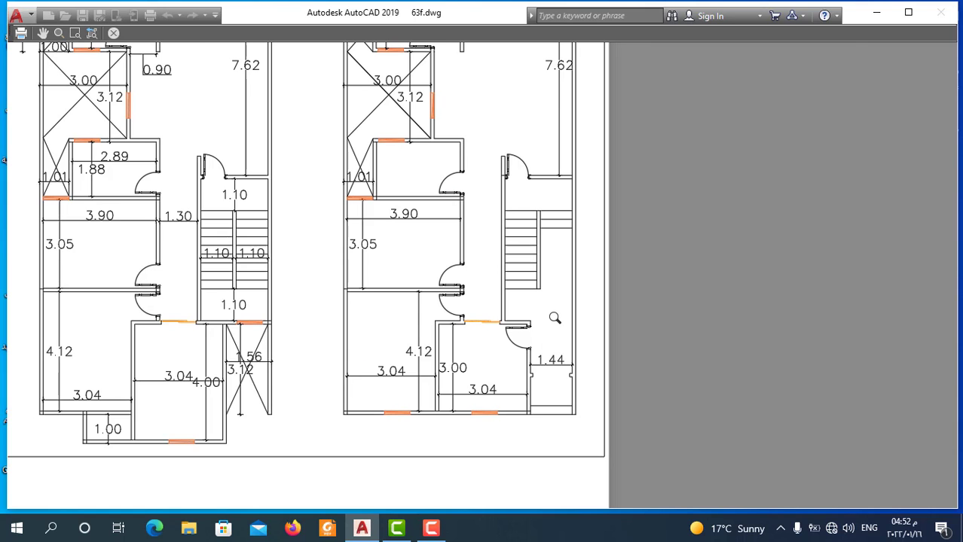
{"action": "key", "text": "Escape"}
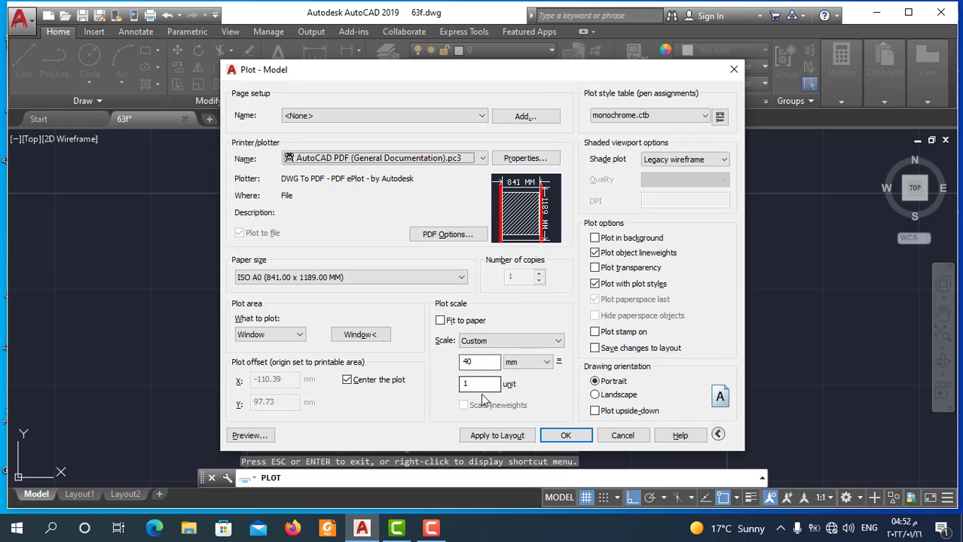
- Change the 40 mm scale value to 10 for 10:1, preview, and cancel the warning
{"action": "left_click_drag", "start_coordinate": [499, 384], "coordinate": [452, 388]}
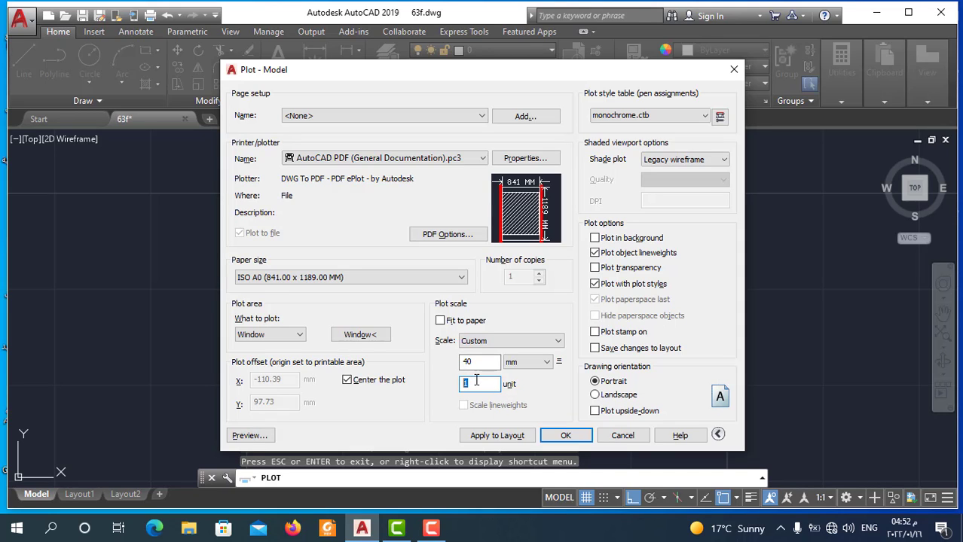
{"action": "double_click", "coordinate": [468, 363]}
{"action": "type", "text": "10"}
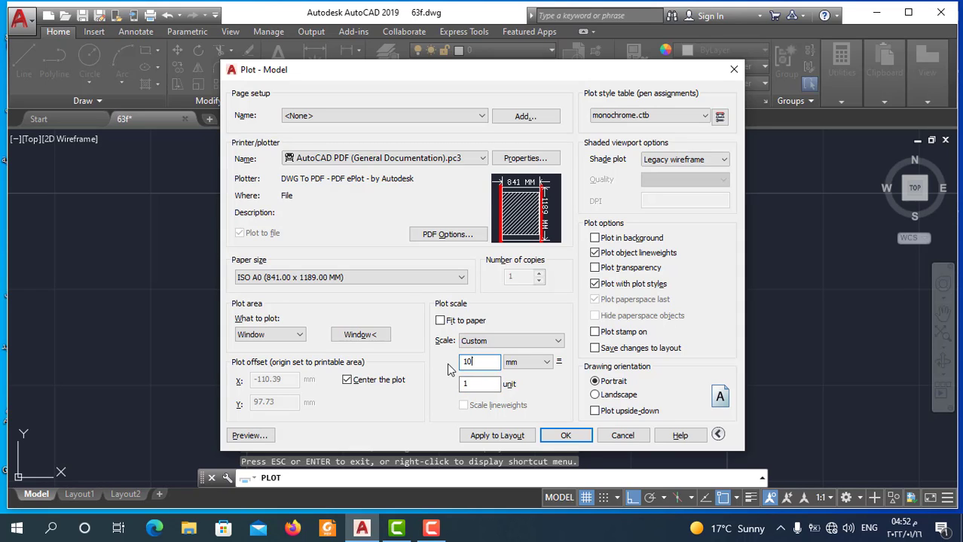
{"action": "left_click", "coordinate": [253, 437]}
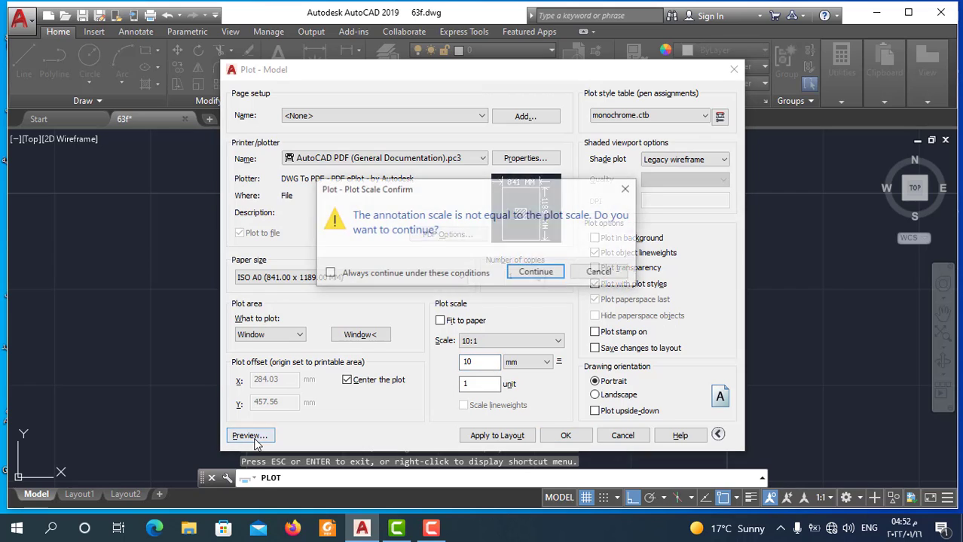
{"action": "left_click", "coordinate": [624, 189]}
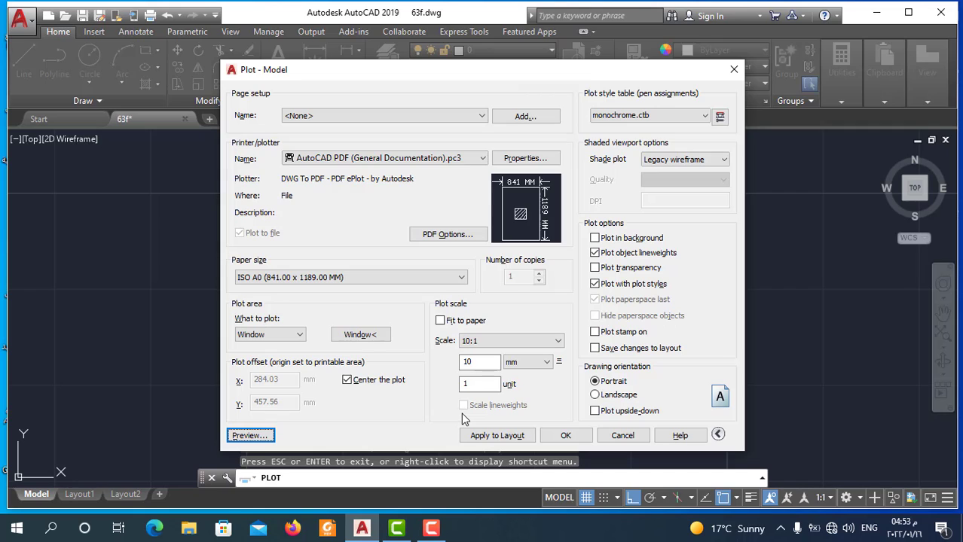
{"action": "double_click", "coordinate": [467, 362]}
{"action": "type", "text": "5"}
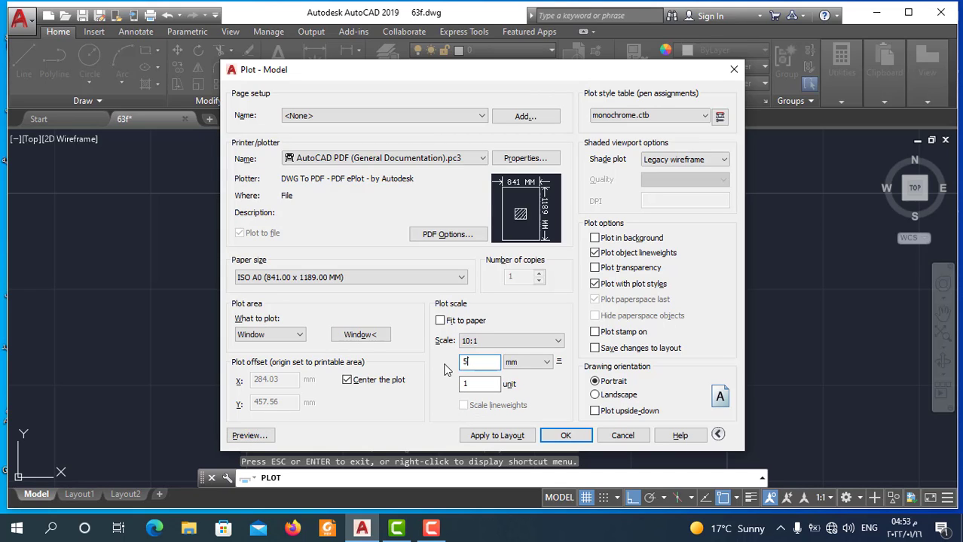
- Try 5, then set 20 mm per unit and preview the plot past the warning
{"action": "key", "text": "Tab"}
{"action": "type", "text": "1"}
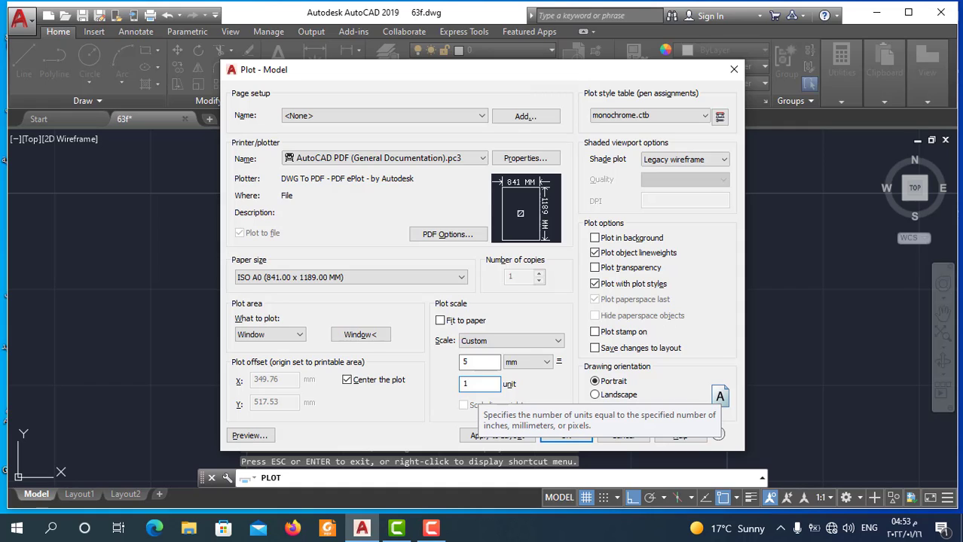
{"action": "double_click", "coordinate": [483, 364]}
{"action": "type", "text": "2"}
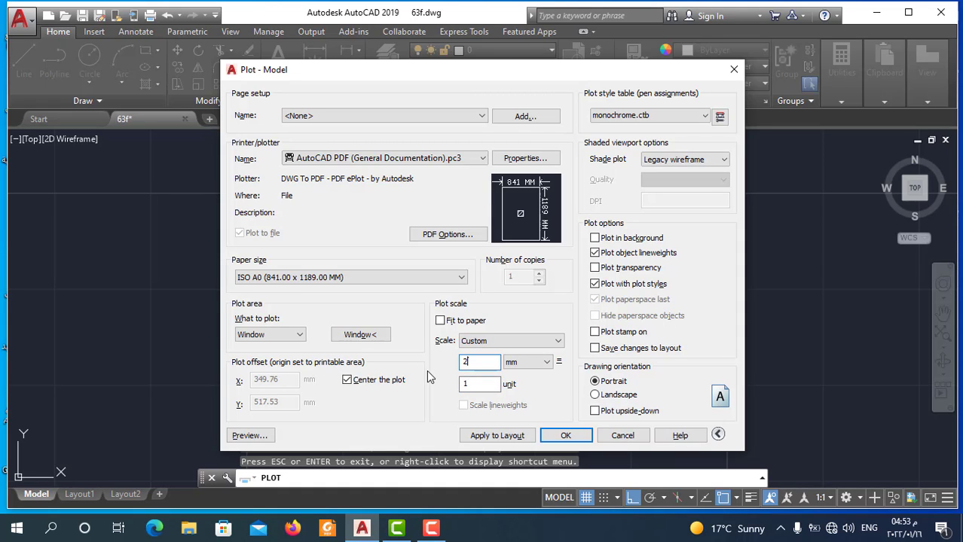
{"action": "type", "text": "0"}
{"action": "left_click", "coordinate": [249, 437]}
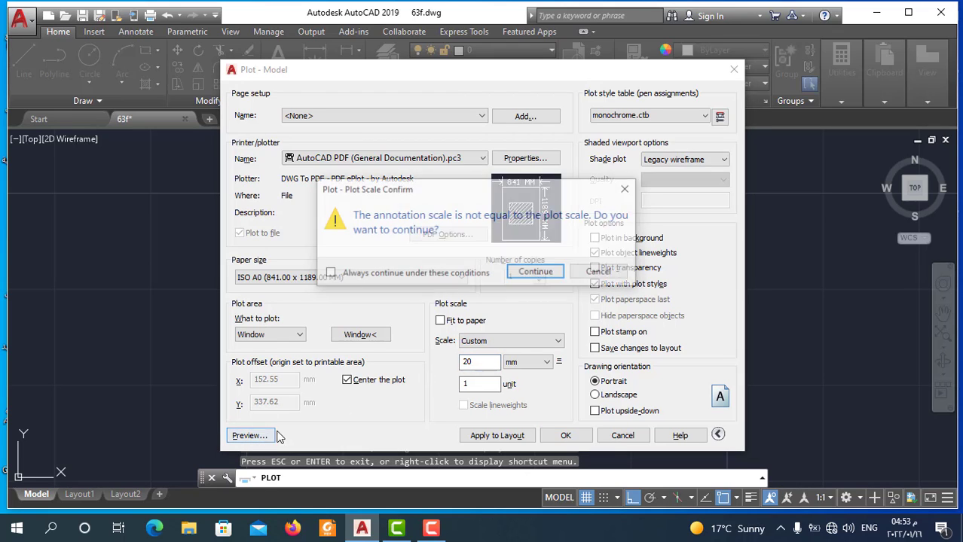
{"action": "left_click", "coordinate": [536, 273]}
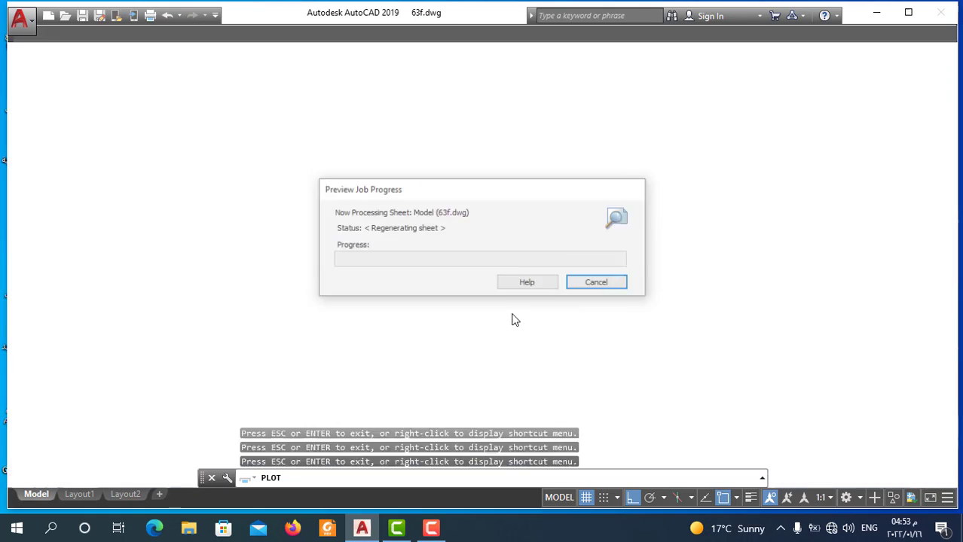
{"action": "key", "text": "Escape"}
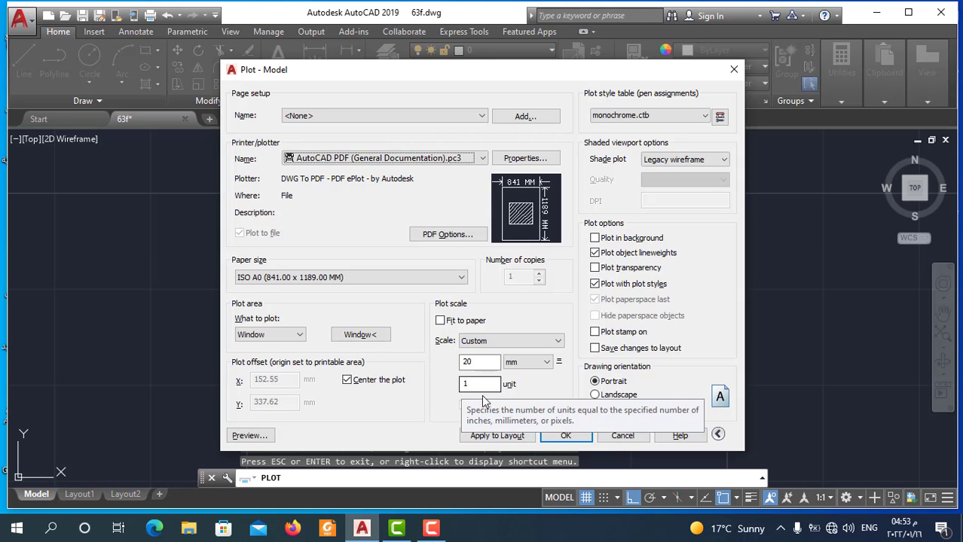
- Enter 2.5 mm per unit as the scale and cancel the preview's scale warning
{"action": "double_click", "coordinate": [459, 365]}
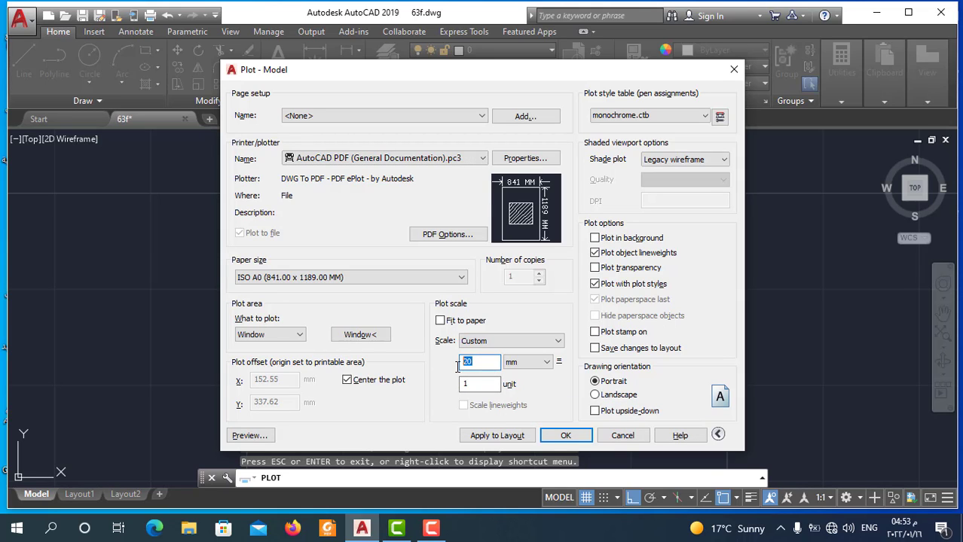
{"action": "type", "text": "2."}
{"action": "type", "text": "5"}
{"action": "left_click", "coordinate": [274, 436]}
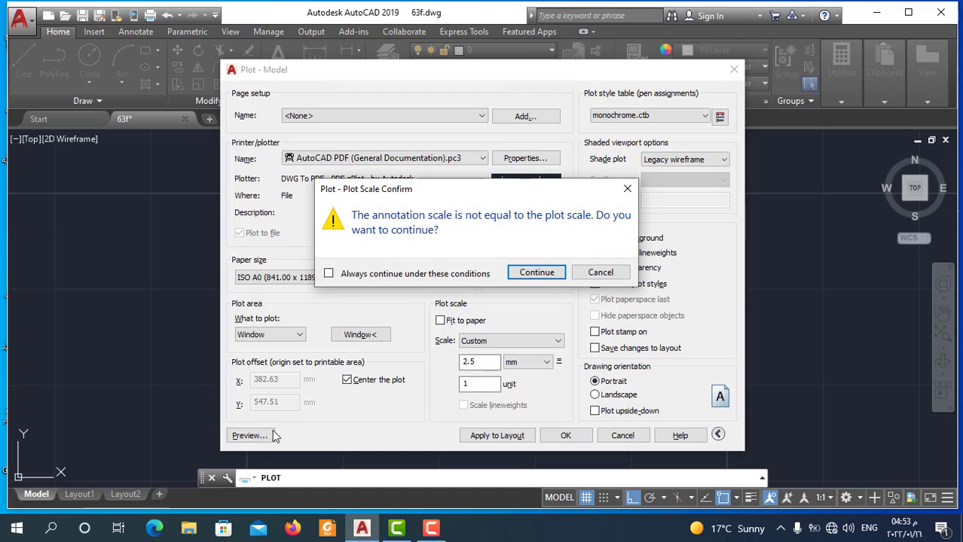
{"action": "left_click", "coordinate": [627, 192]}
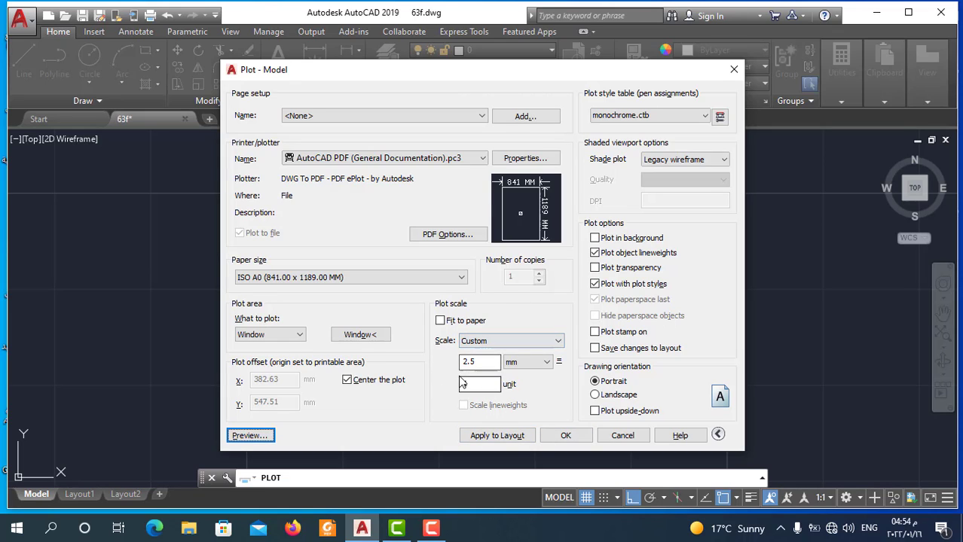
{"action": "type", "text": "1"}
- Replace the 2.5 mm scale value with 10 mm per drawing unit
{"action": "double_click", "coordinate": [469, 363]}
{"action": "key", "text": "Tab"}
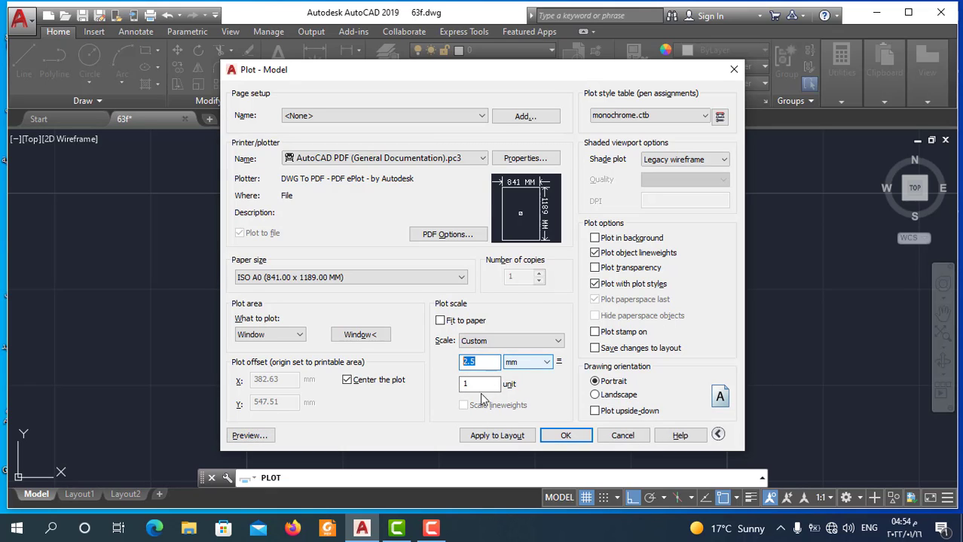
{"action": "key", "text": "Tab"}
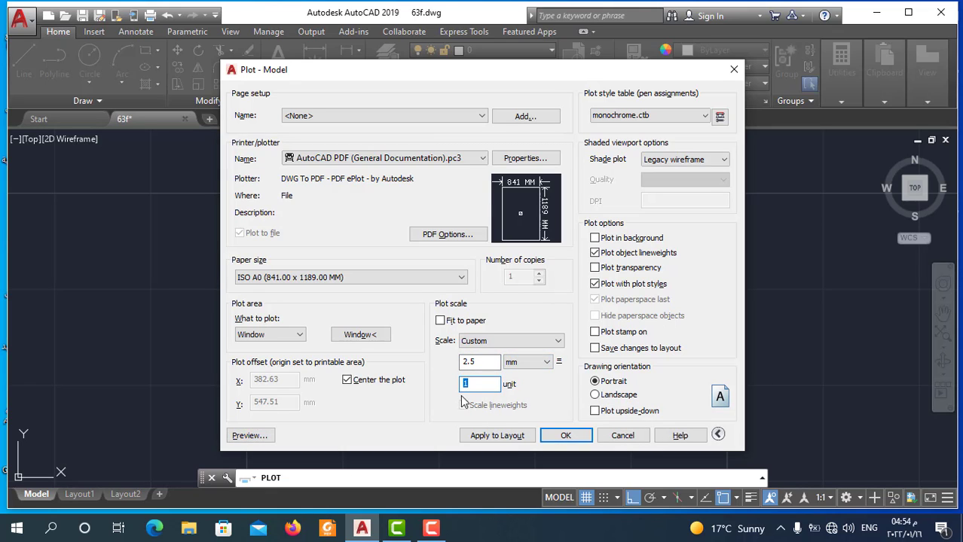
{"action": "double_click", "coordinate": [477, 363]}
{"action": "type", "text": "10"}
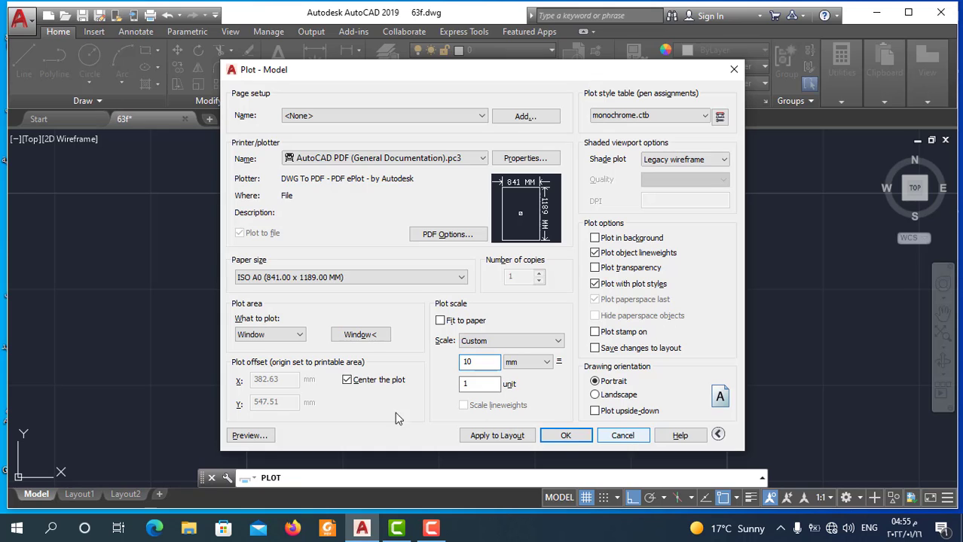
- Preview the 10:1 plot and plot it to the PDF file 63f-Model.pdf
{"action": "left_click", "coordinate": [248, 437]}
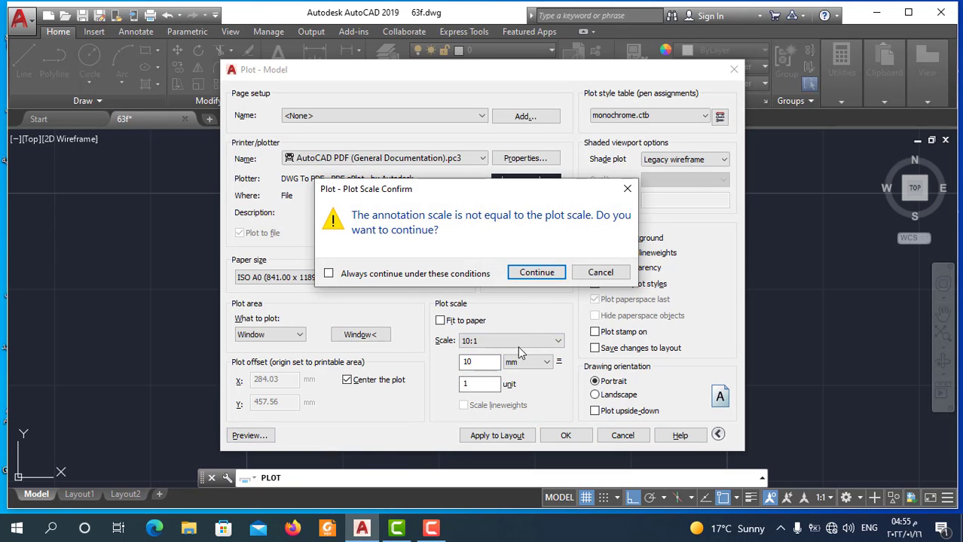
{"action": "left_click", "coordinate": [528, 276]}
{"action": "right_click", "coordinate": [492, 226]}
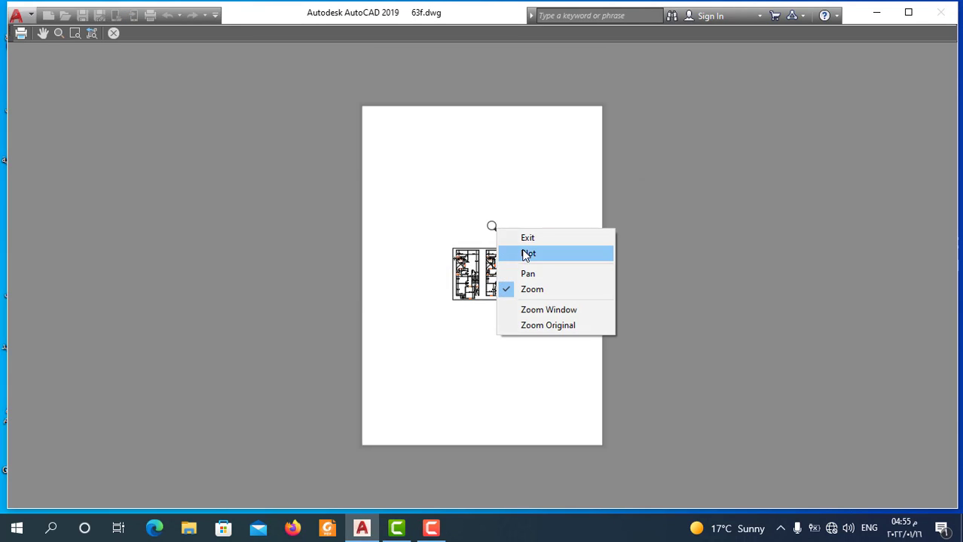
{"action": "left_click", "coordinate": [528, 255]}
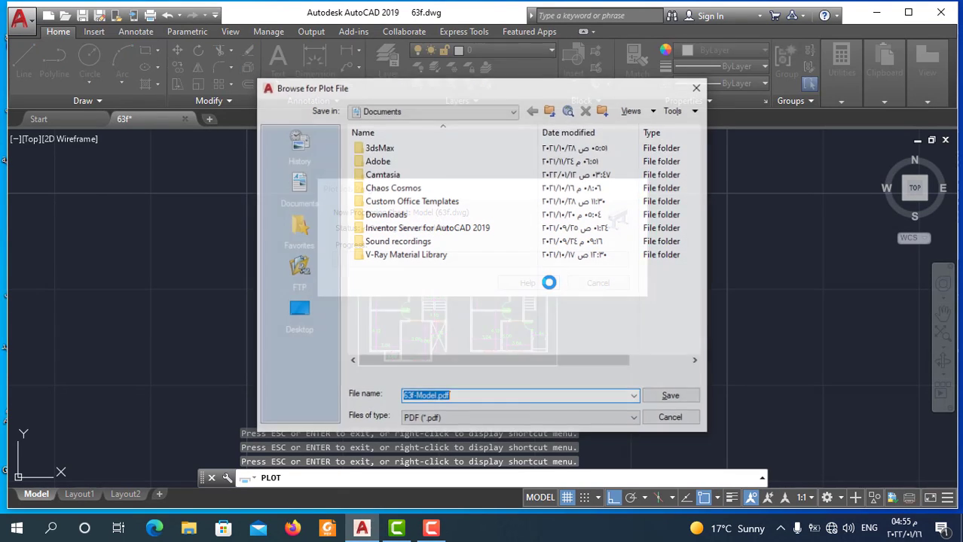
{"action": "left_click", "coordinate": [698, 88]}
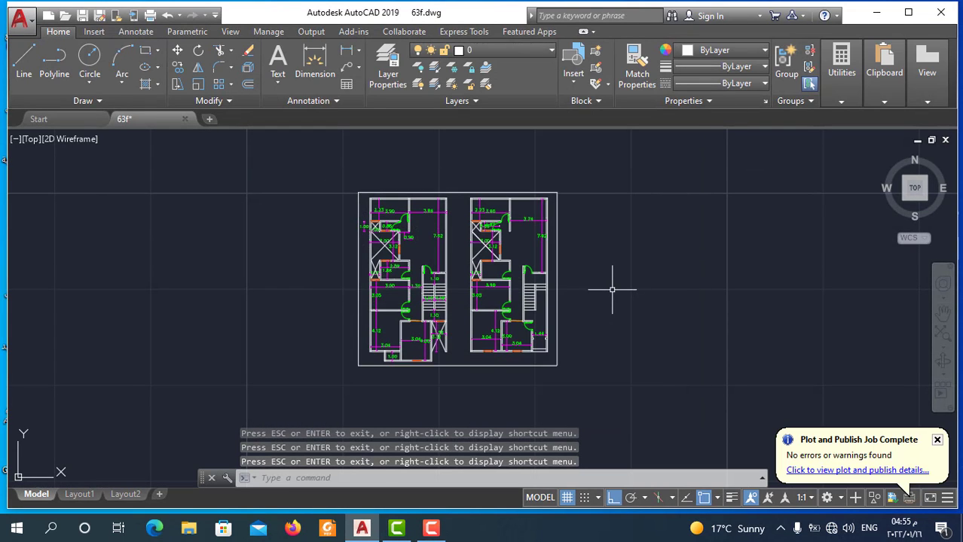
{"action": "scroll", "coordinate": [555, 269], "scroll_direction": "up", "scroll_amount": 2}
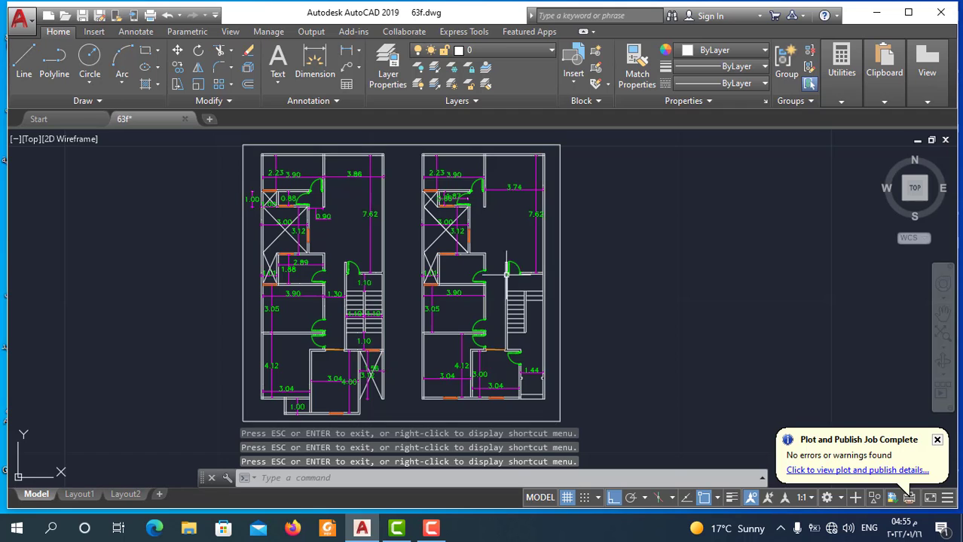
{"action": "middle_click_drag", "start_coordinate": [510, 277], "coordinate": [523, 267]}
{"action": "scroll", "coordinate": [522, 267], "scroll_direction": "down", "scroll_amount": 2}
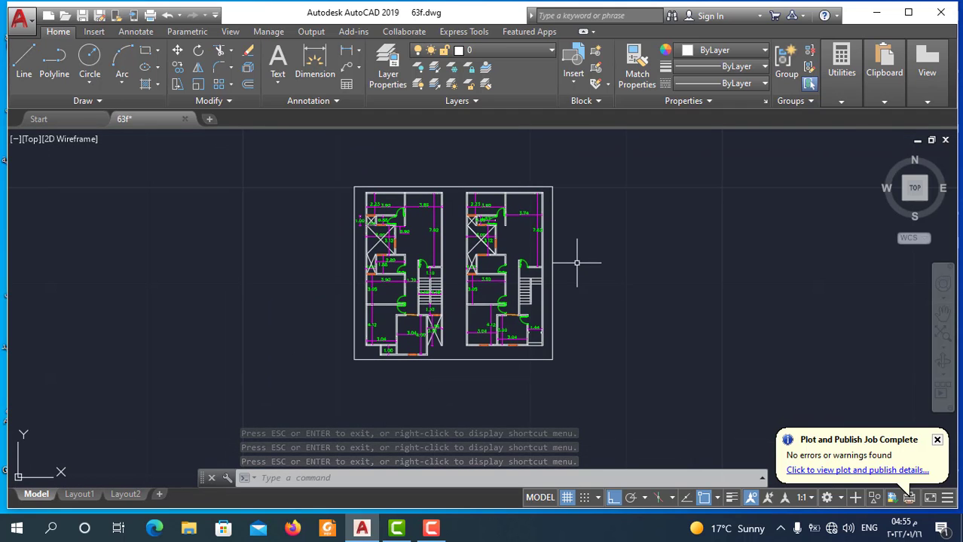
{"action": "middle_click_drag", "start_coordinate": [563, 270], "coordinate": [563, 279]}
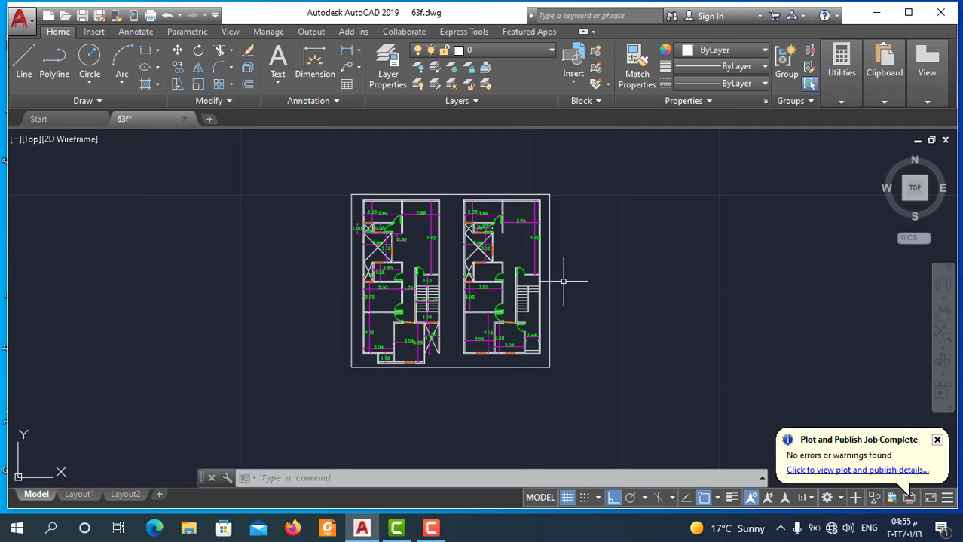
{"action": "scroll", "coordinate": [550, 269], "scroll_direction": "up", "scroll_amount": 2}
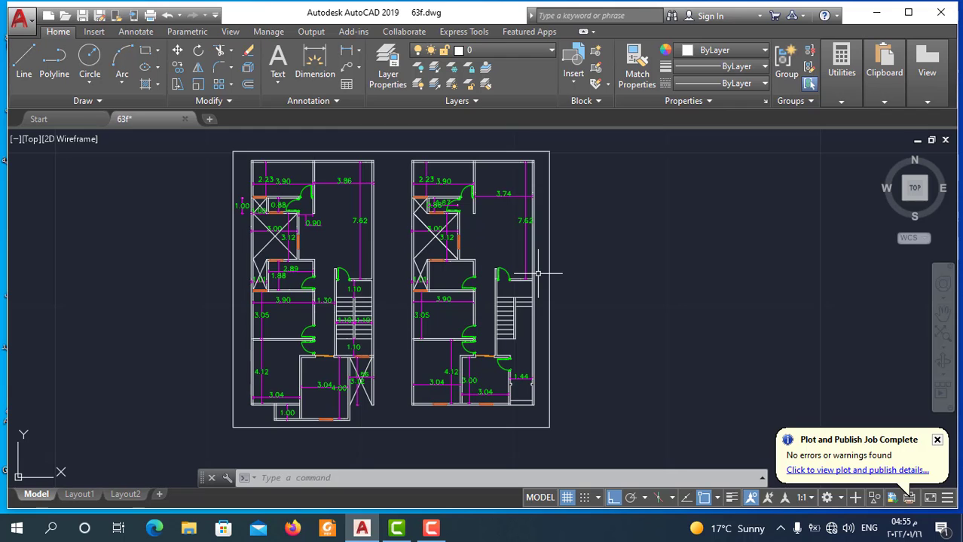
{"action": "scroll", "coordinate": [538, 273], "scroll_direction": "down", "scroll_amount": 2}
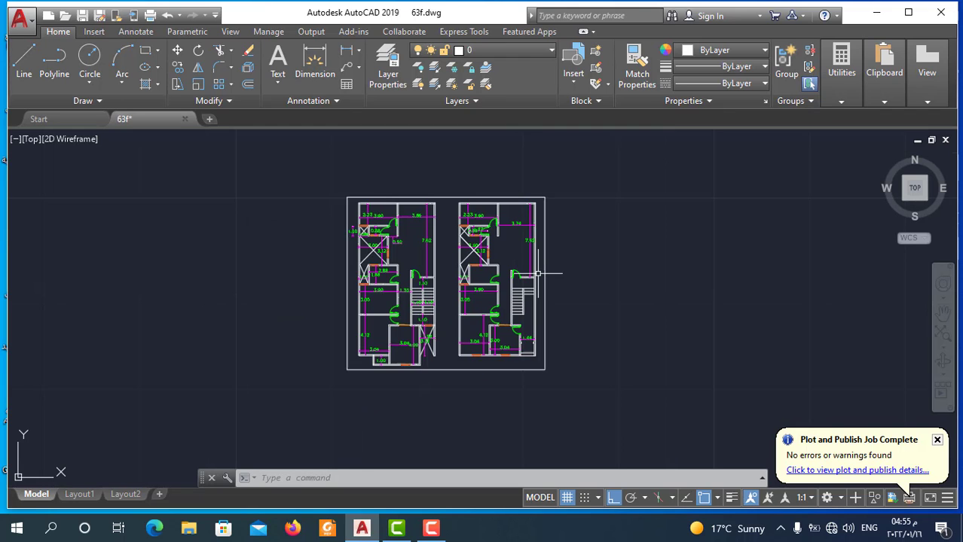
{"action": "scroll", "coordinate": [561, 288], "scroll_direction": "up", "scroll_amount": 2}
{"action": "middle_click_drag", "start_coordinate": [562, 288], "coordinate": [581, 317]}
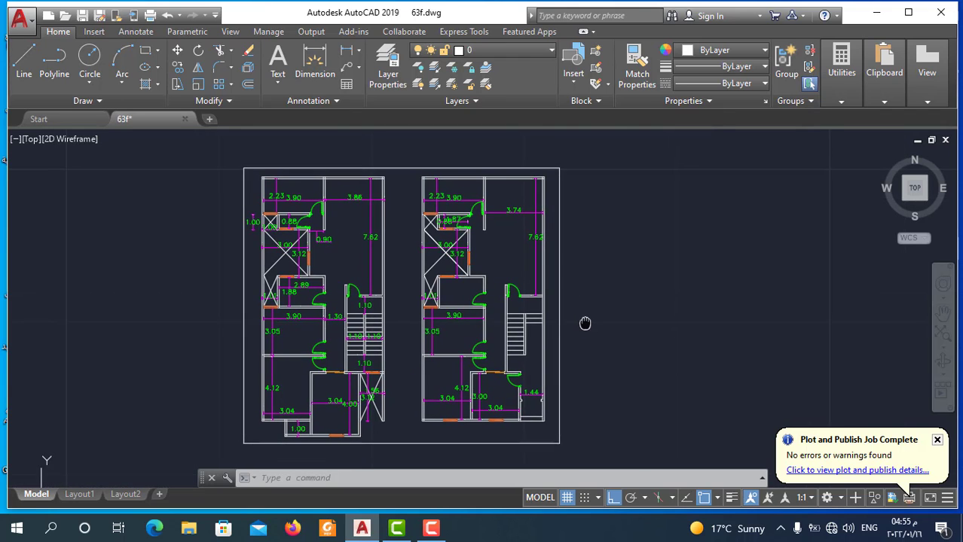